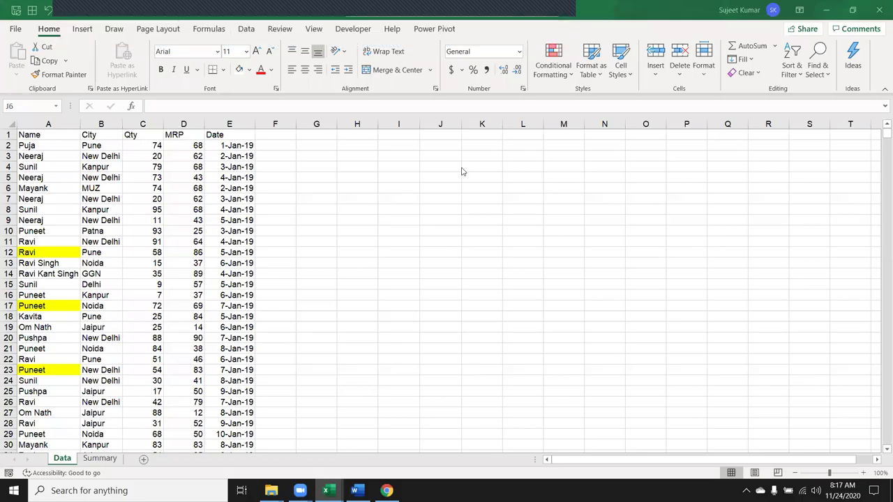
After checking how E6's date is calculated, enter the label JAN in H6 on the Data sheet
click(238, 187)
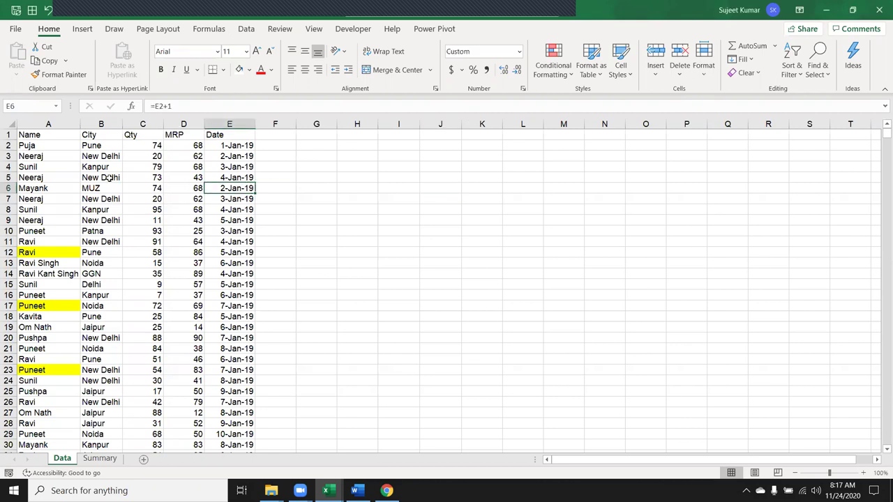
click(351, 190)
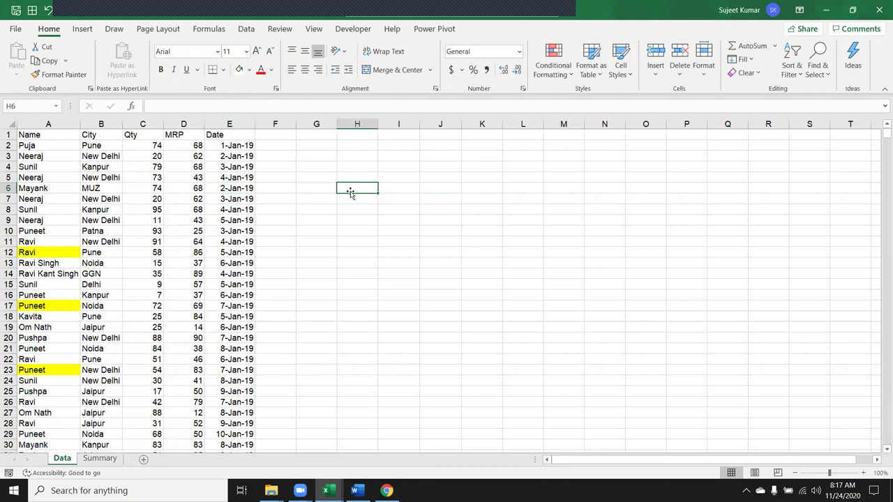
text(JAN)
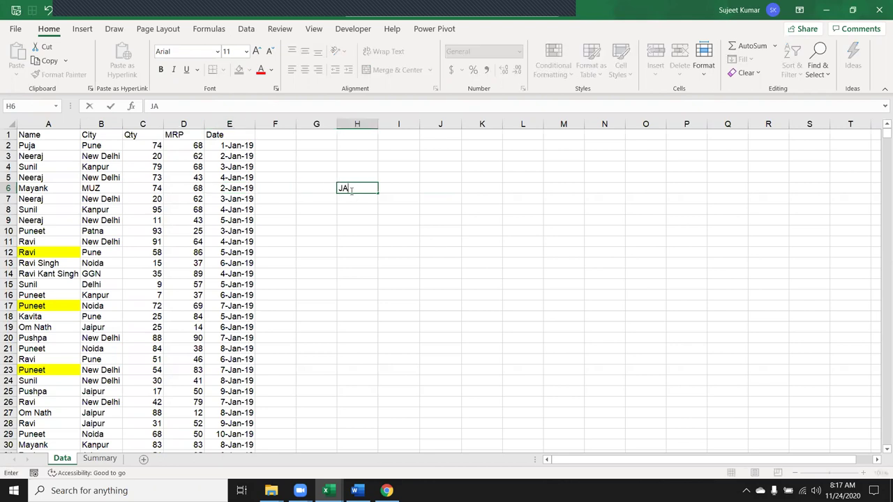
key(Up)
key(Right)
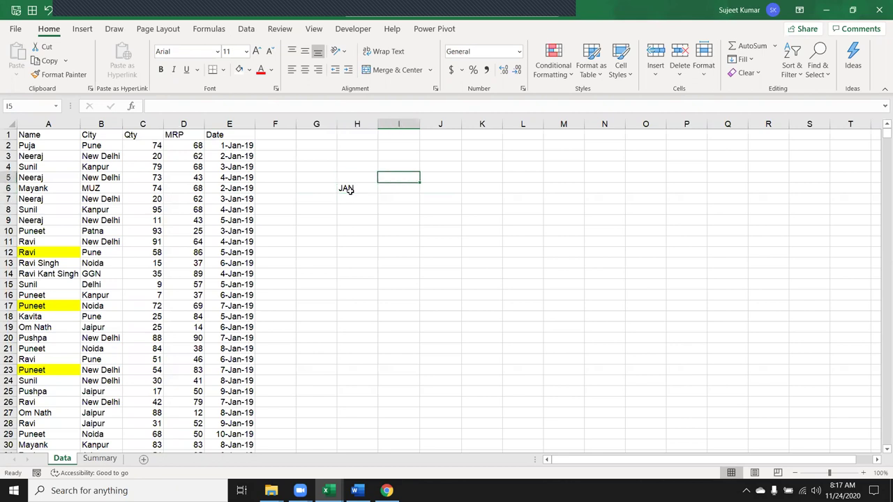
key(Up)
key(Up)
key(Up)
key(Up)
key(Left)
key(Left)
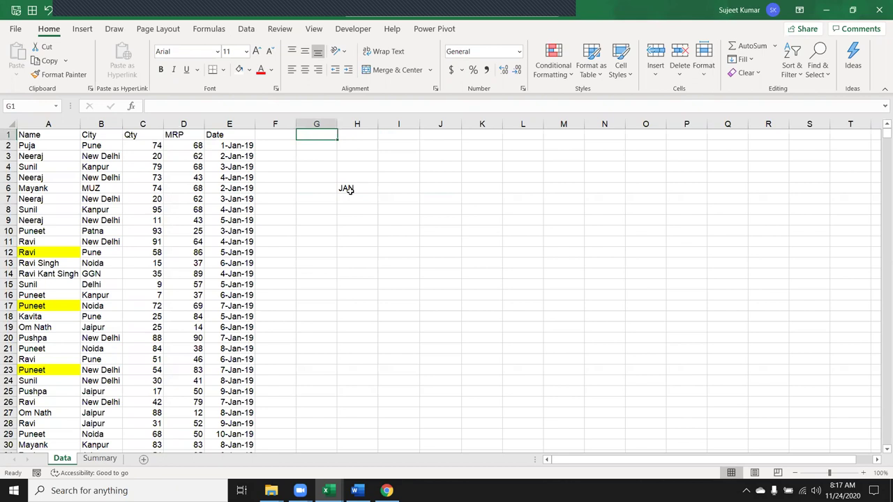
key(Left)
Head column F with the label Month
text(M)
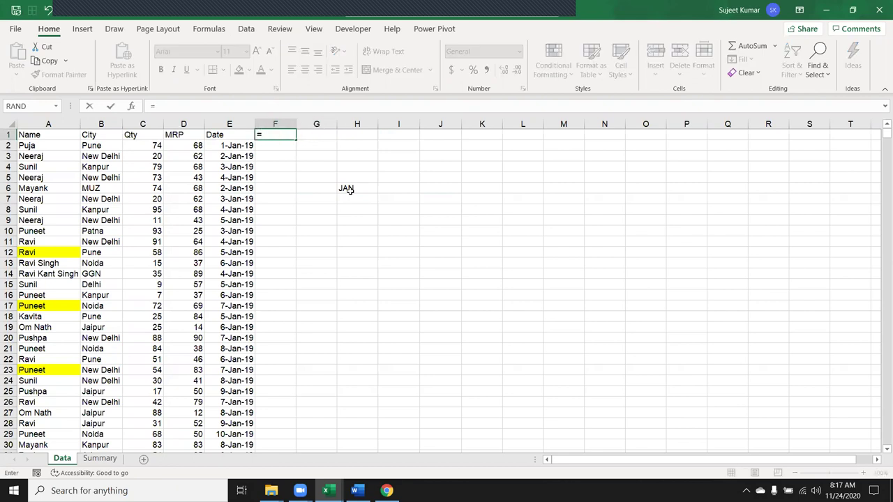
key(BackSpace)
text(Month)
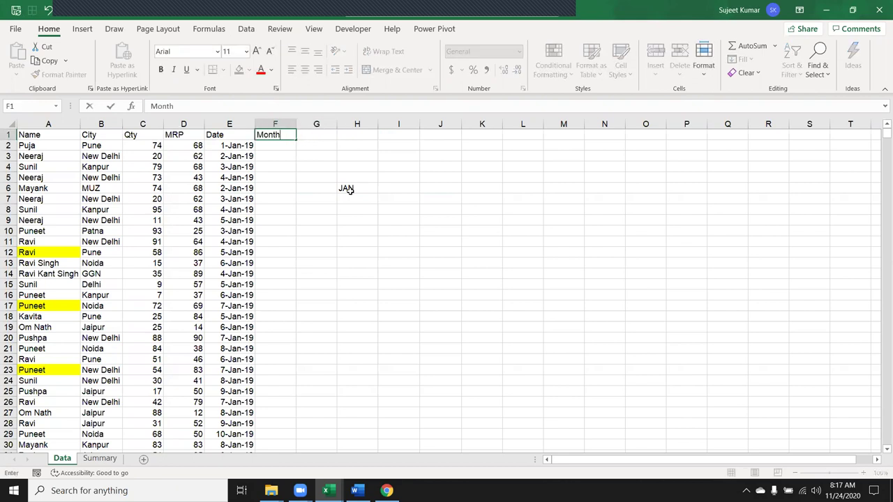
key(Return)
Enter =TEXT(E2,"MMM") in F2 and fill it down the whole Month column
text(=t)
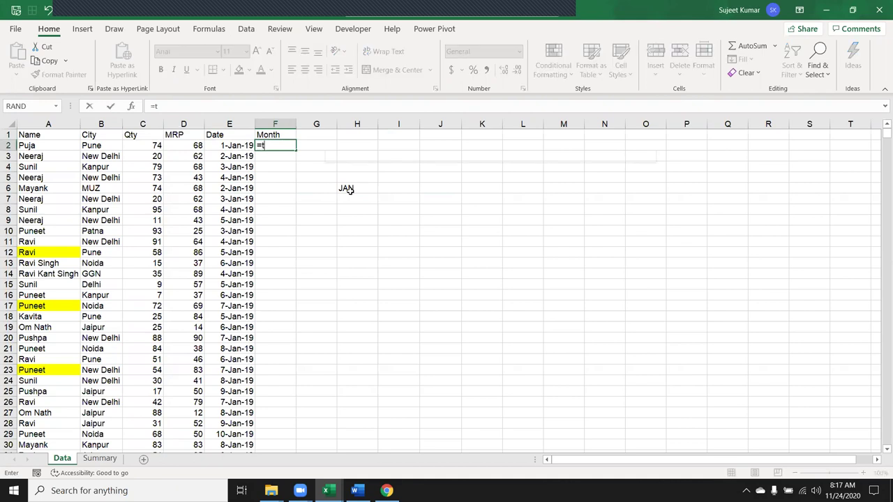
text(e)
key(Tab)
key(Left)
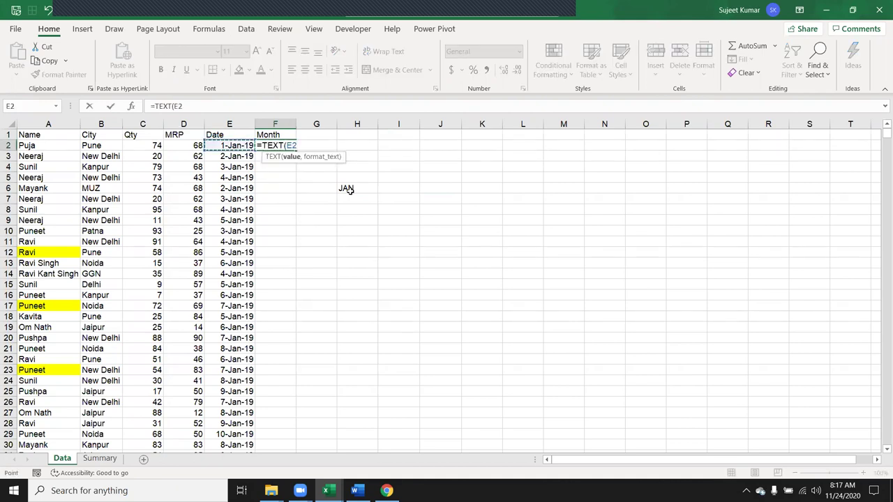
text(,"MMM)
key(Return)
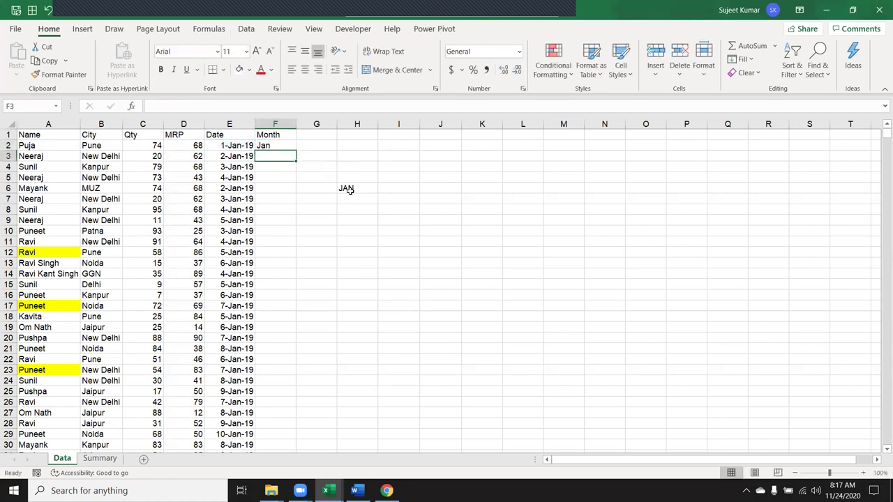
click(269, 145)
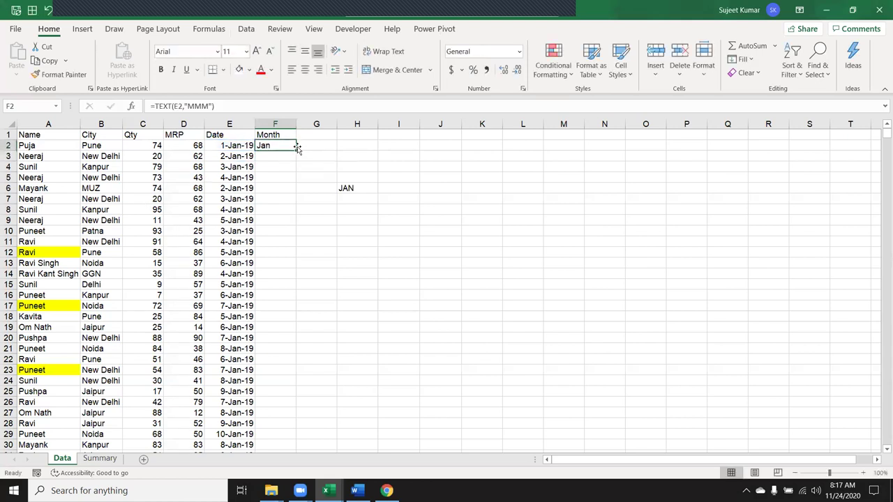
double_click(296, 151)
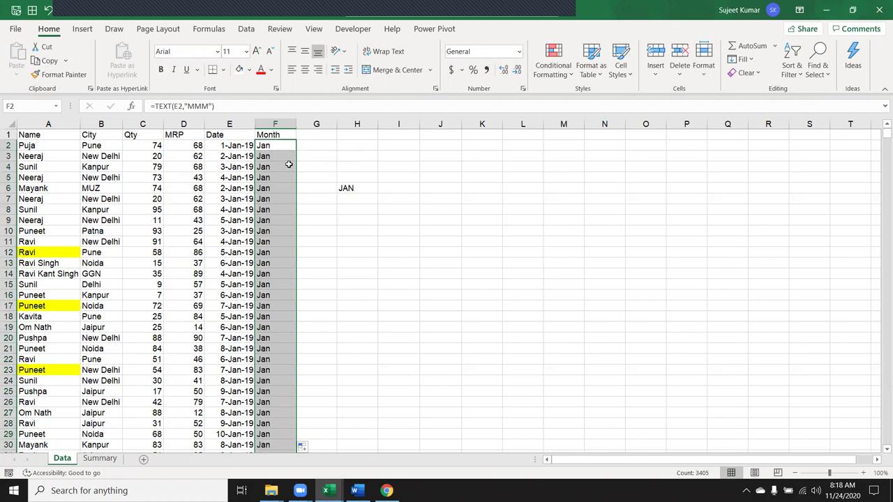
click(287, 166)
key(ctrl+Down)
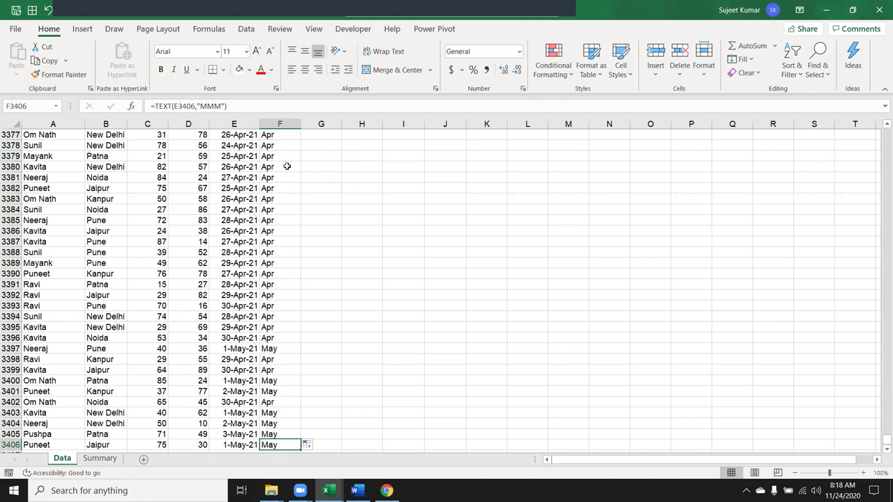
key(ctrl+Up)
key(Down)
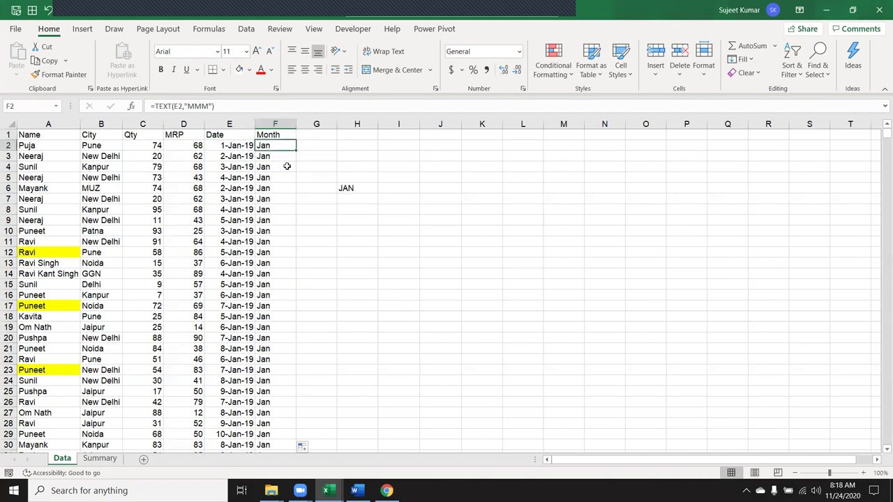
Change the F2 format to "MMM-yy" and refill the column so rows show values like Jan-19
click(209, 106)
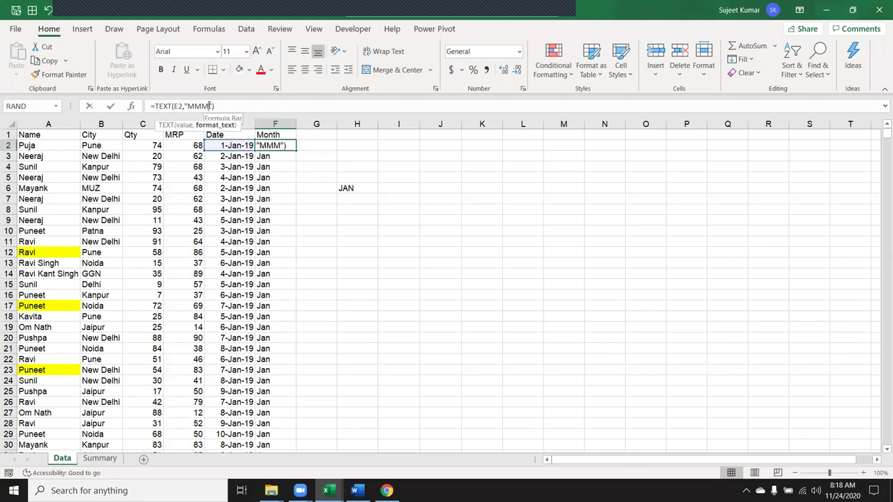
text(M)
text(yy)
key(Return)
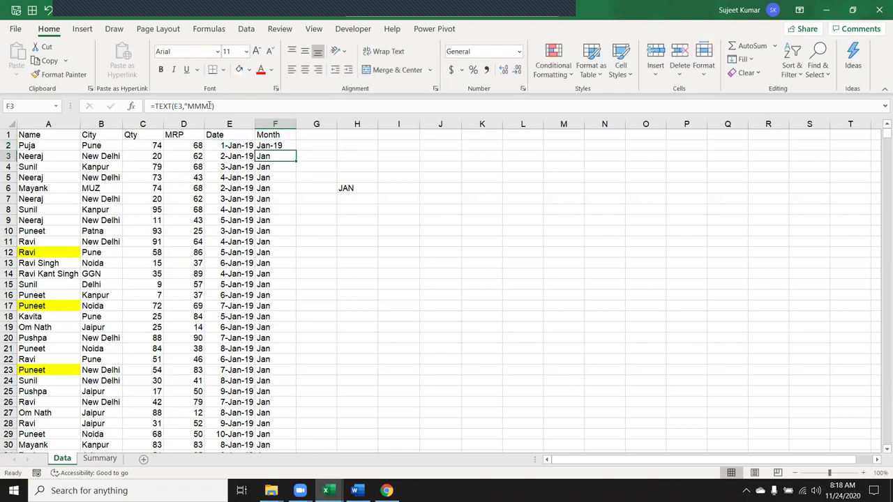
click(290, 145)
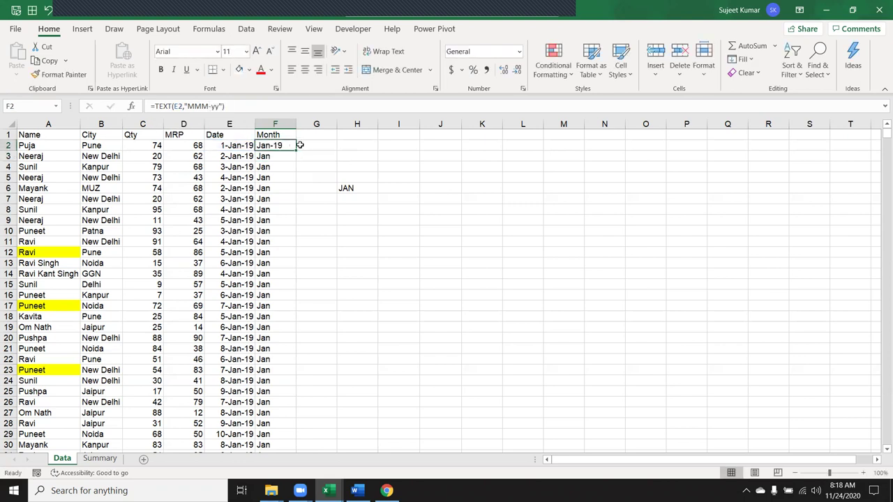
double_click(296, 150)
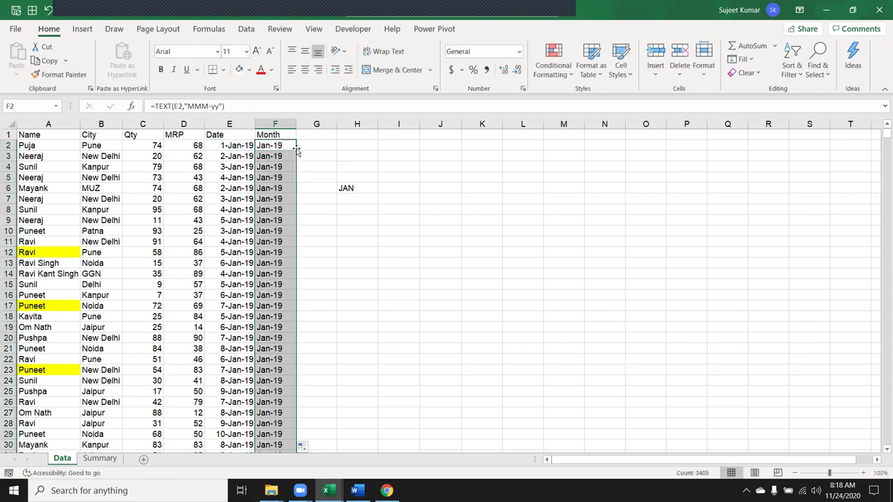
click(361, 170)
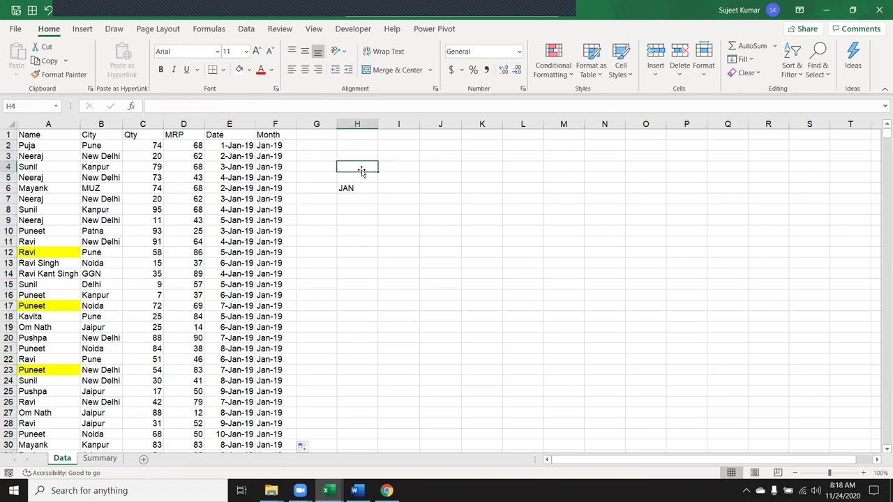
Enter the year 2019 in H4 and start a SUMIF in I6 using column F as the range
text(2019)
key(Return)
key(Down)
key(Right)
text(=)
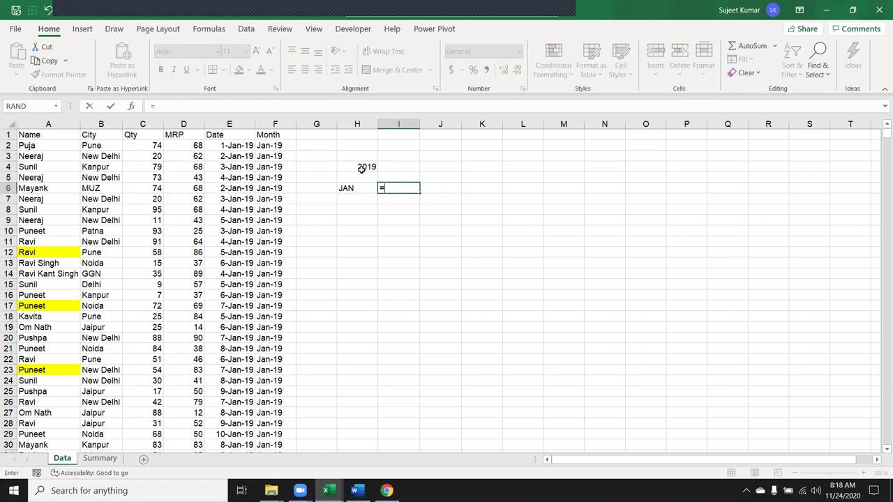
text(sum)
key(Down)
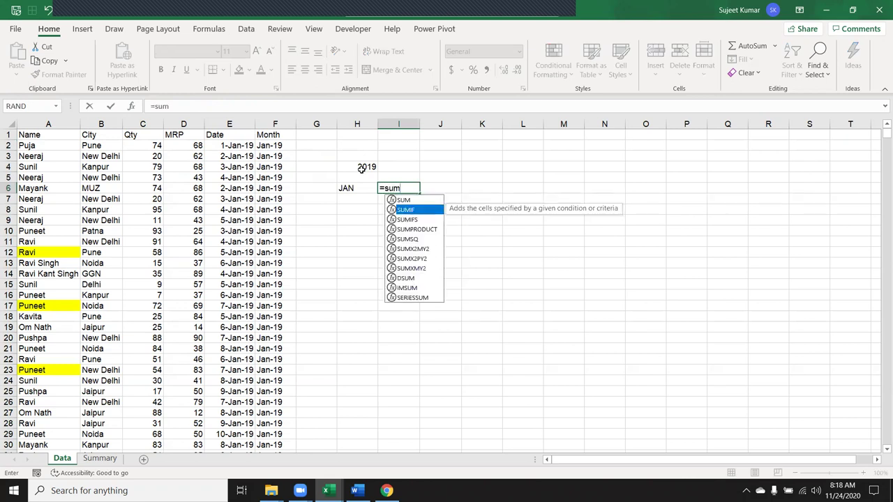
key(Tab)
key(Left)
key(Left)
key(Left)
key(ctrl+space)
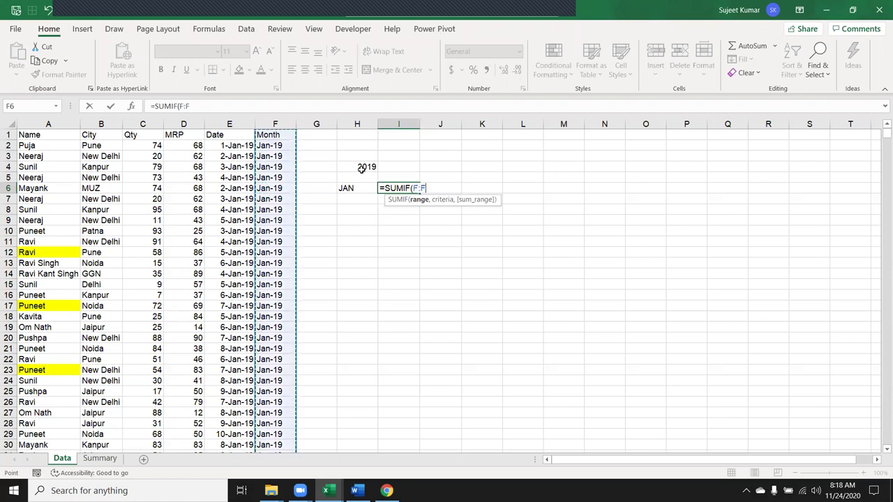
text(,)
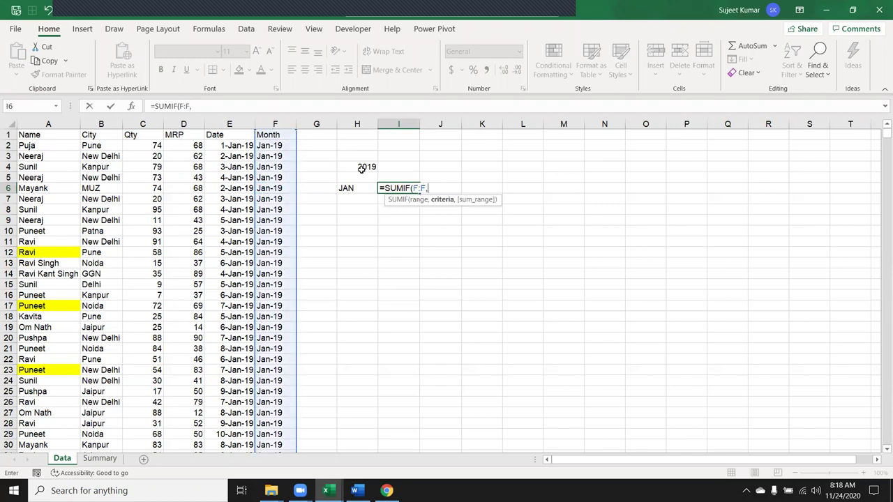
Complete the SUMIF with criteria H6&"-"&RIGHT(H4,2) and sum range column D
key(Left)
text(&"-"&ri)
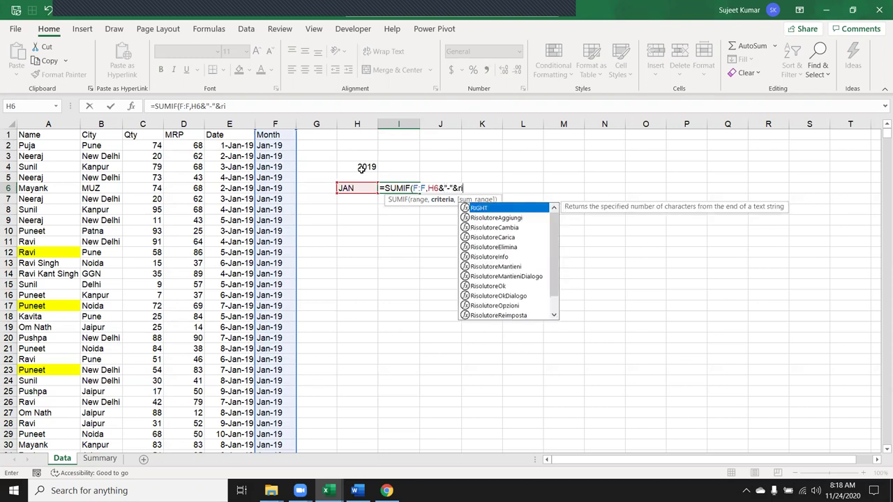
key(Tab)
key(Up)
key(Up)
key(Up)
key(Left)
key(Down)
text(,)
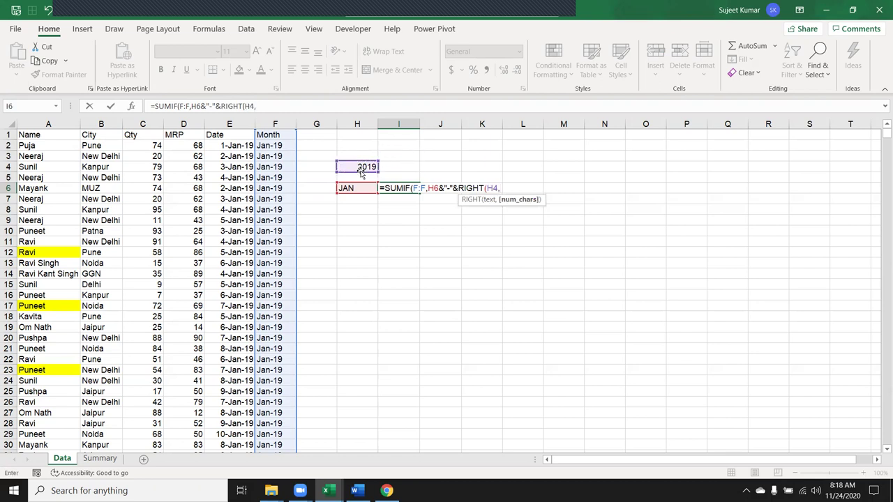
text(2),)
key(Left)
key(Left)
key(Left)
key(Left)
key(Left)
key(ctrl+space)
key(Return)
key(Return)
Change the month label in H6 from JAN to Feb
key(Up)
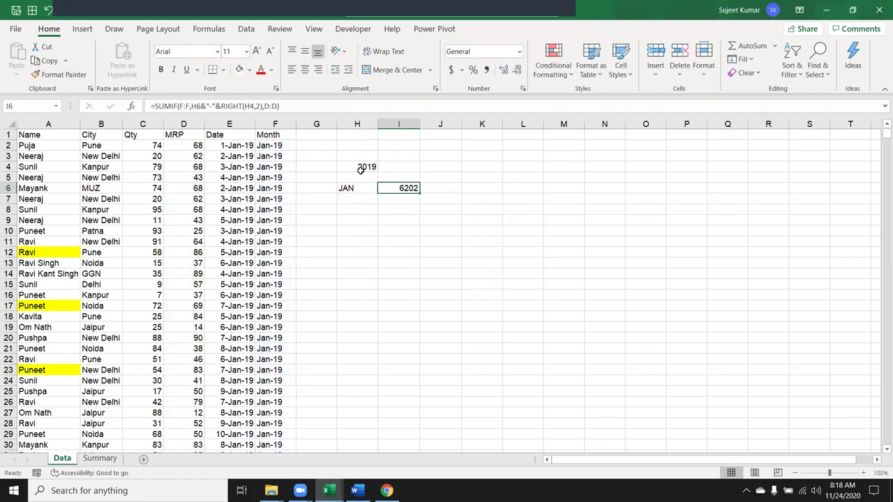
key(Left)
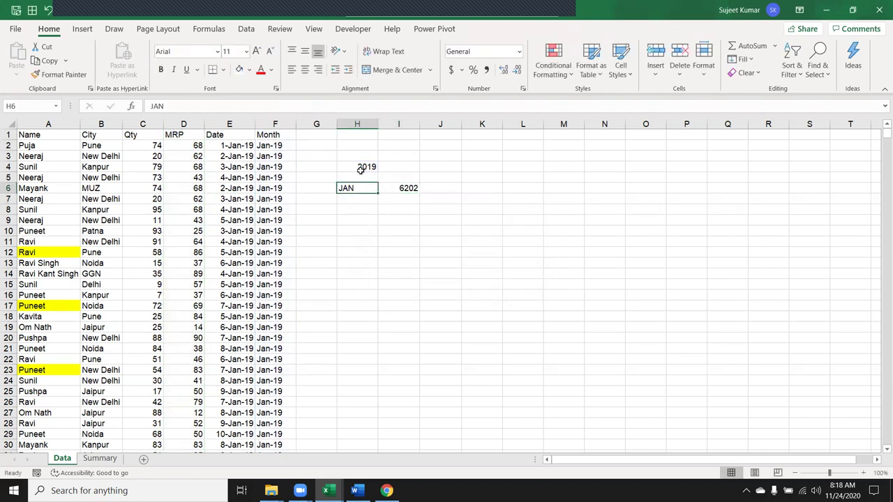
text(Feb)
key(Return)
Change the year in H4 to 2020 so the I6 total recalculates to 5119
click(361, 174)
key(Up)
text(2020)
key(Return)
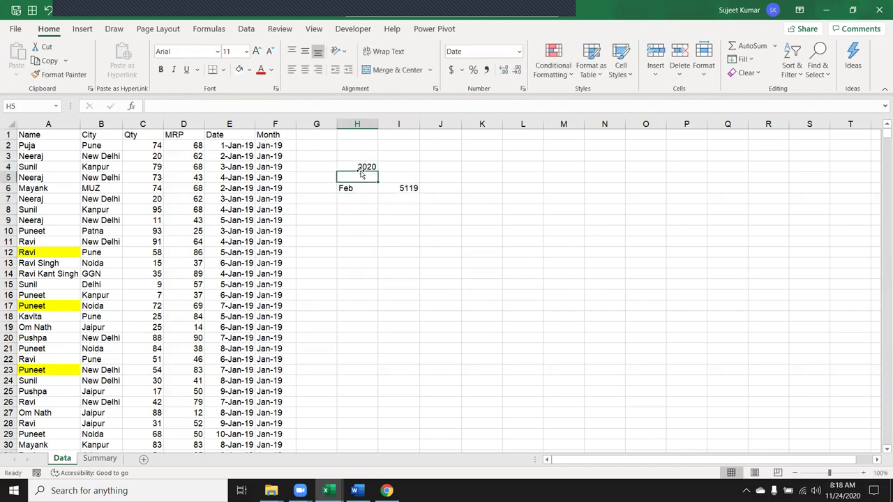
key(Down)
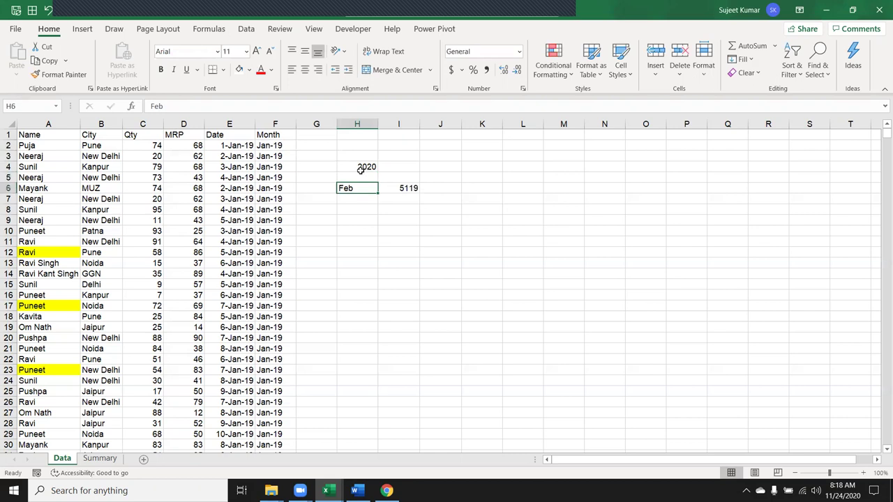
key(Right)
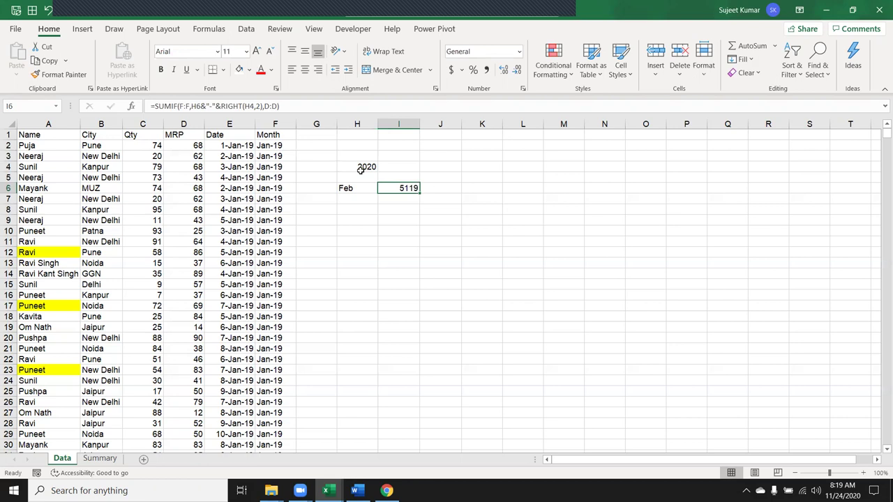
key(Left)
key(Left)
key(Left)
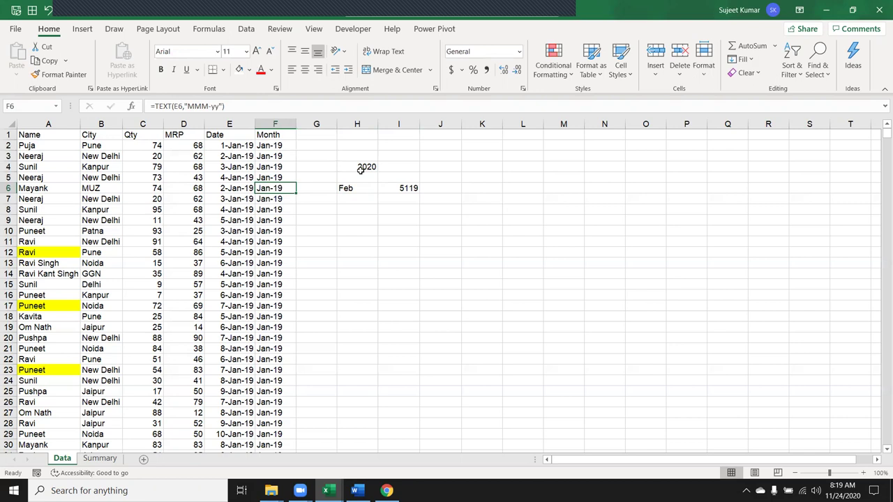
Change F2 to =TEXT(E2,"MMM-yyyy") and fill it down so months show like Jan-2019
key(Up)
key(Up)
key(Right)
key(Right)
key(Right)
key(Down)
key(Down)
key(Left)
key(Left)
key(Up)
key(Up)
key(Up)
key(Left)
key(Up)
key(F2)
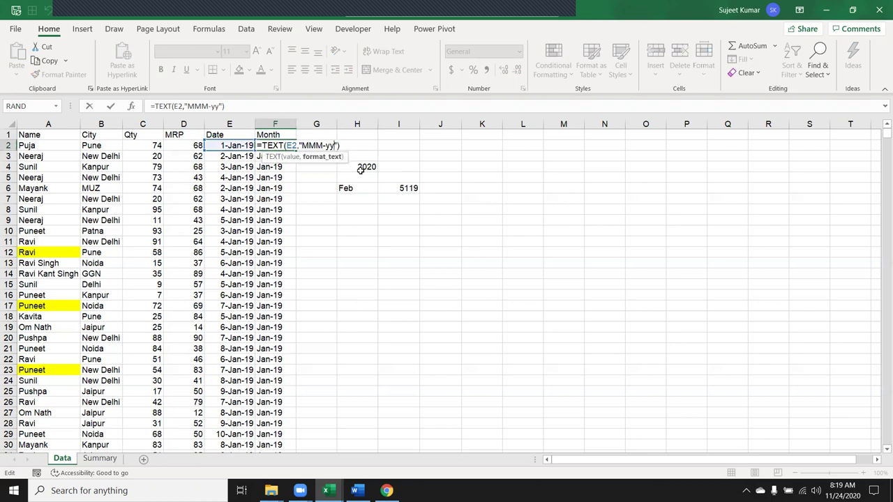
text(yy)
key(ctrl+Return)
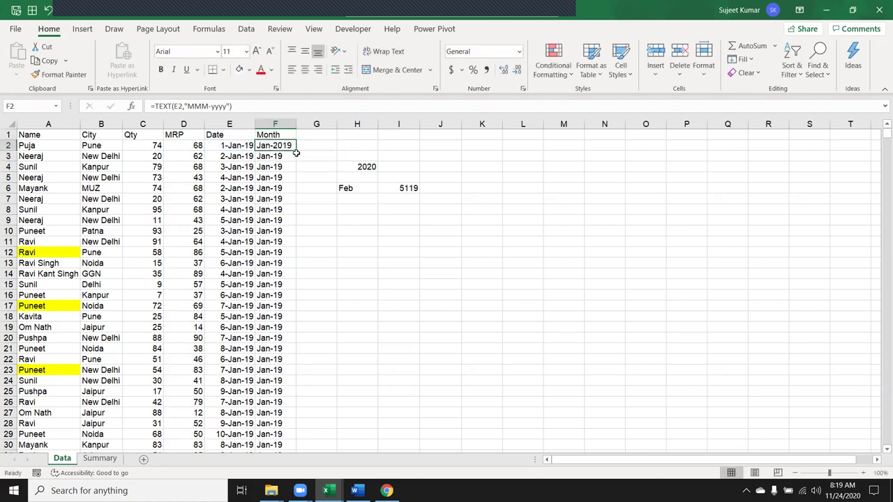
double_click(296, 151)
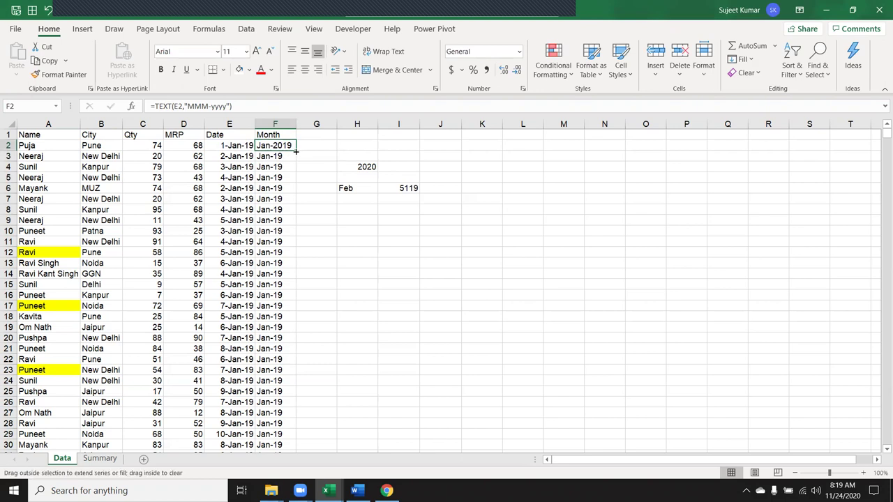
Correct I6 to =SUMIF(F:F,H6&"-"&H4,D:D), dropping the RIGHT function
click(413, 186)
double_click(413, 186)
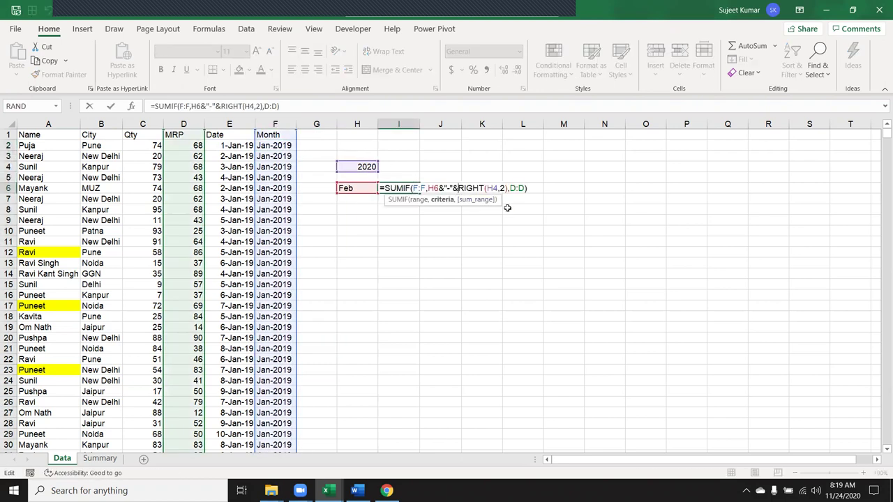
key(BackSpace)
key(BackSpace)
key(BackSpace)
key(BackSpace)
key(BackSpace)
key(BackSpace)
key(Right)
key(Right)
key(Delete)
key(Delete)
key(Delete)
key(Return)
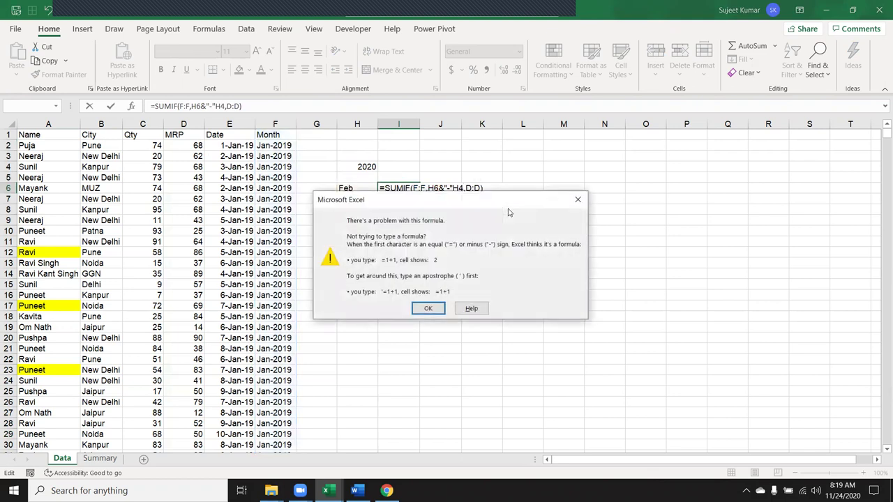
key(Return)
key(Left)
key(Left)
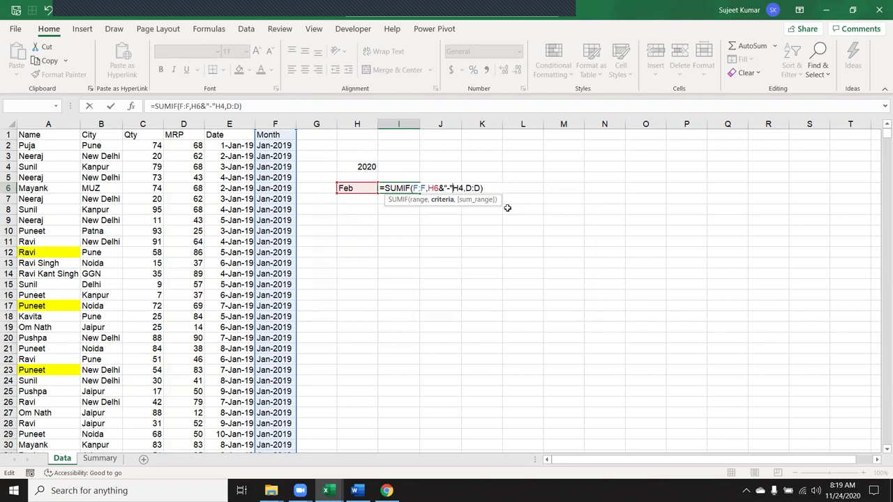
text(&)
key(Return)
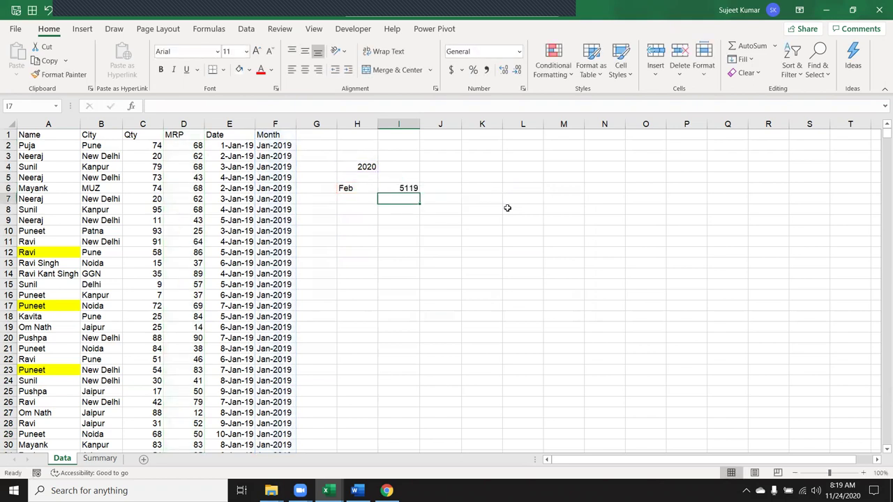
Clear all values from the Month column F on the Data sheet
key(Up)
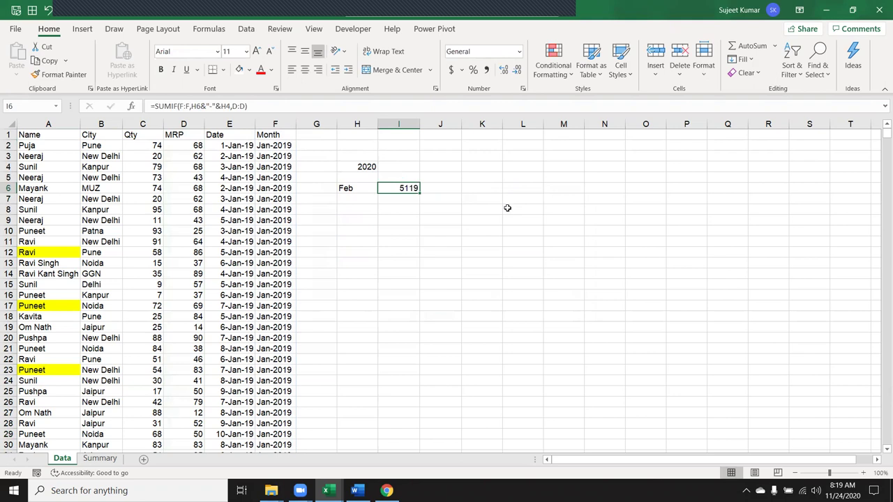
key(Left)
key(Left)
key(Left)
key(ctrl+space)
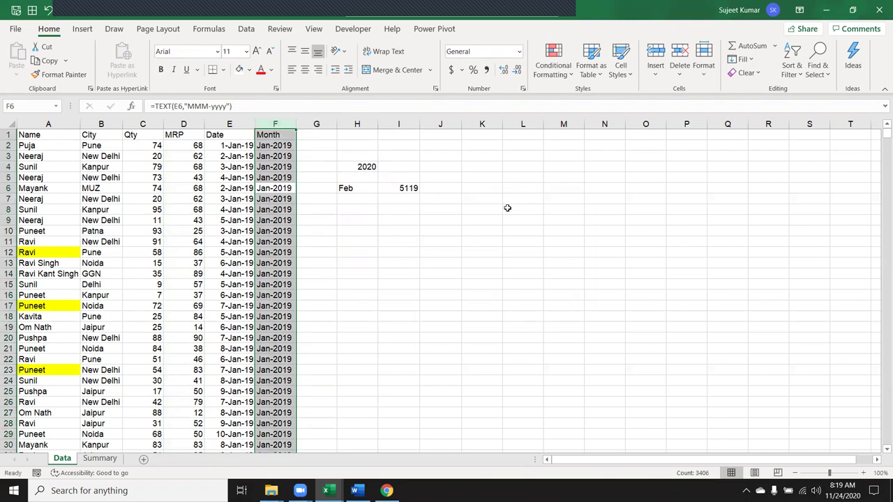
key(Delete)
Select the old summary cells starting at G4, across the 2020 and Feb values
key(Right)
key(Right)
key(Up)
key(Up)
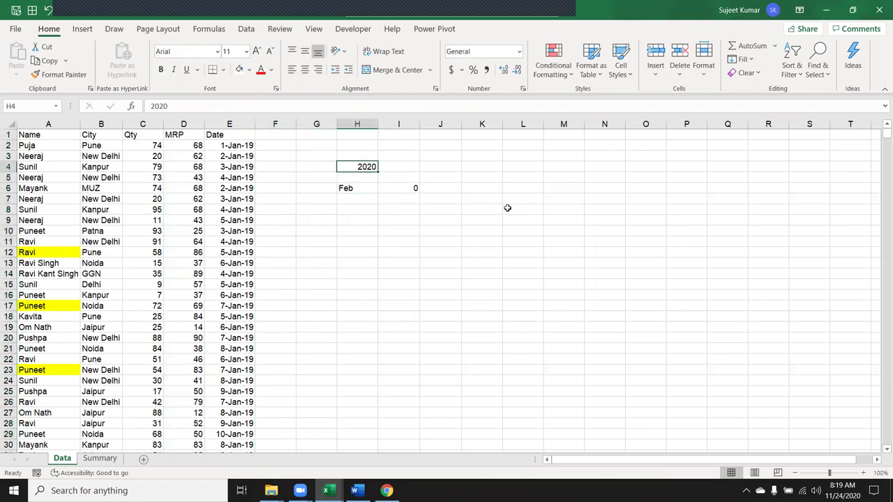
key(Left)
key(shift+Right)
key(shift+Right)
Clear G4:I6 and enter JAN as the month label in H5
key(shift+Down)
key(shift+Down)
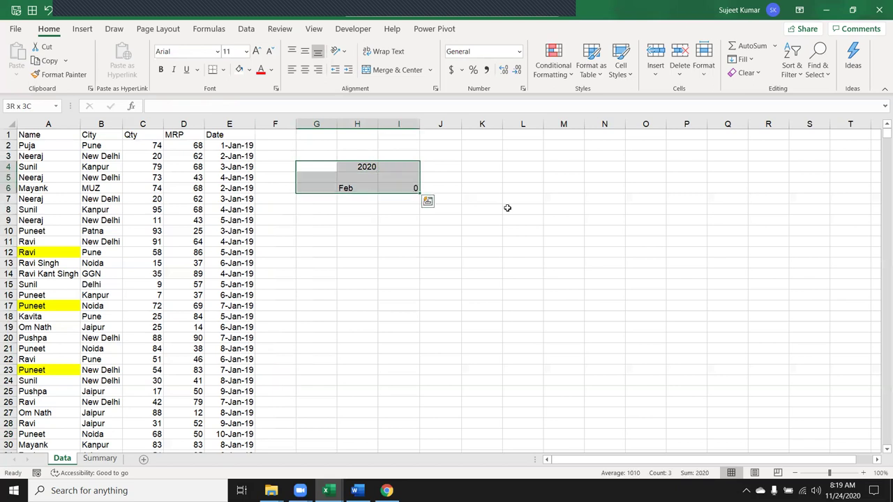
key(Delete)
key(Down)
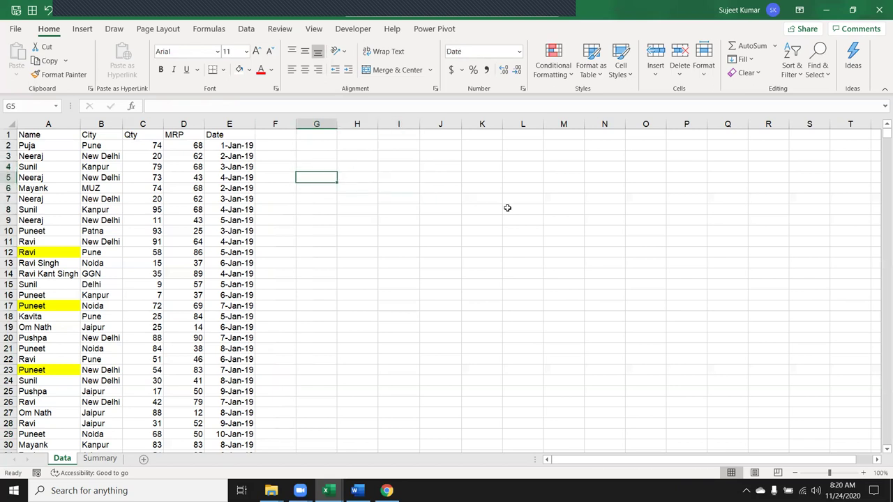
key(Right)
text(FEB)
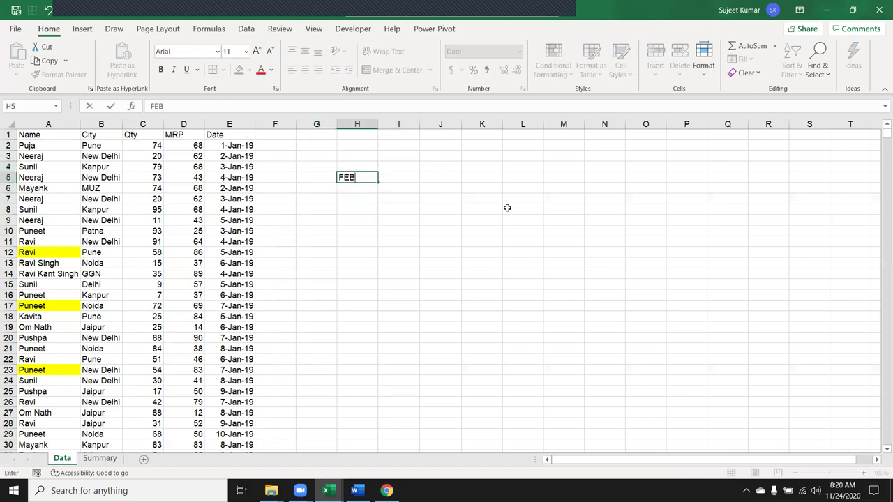
key(ctrl+Return)
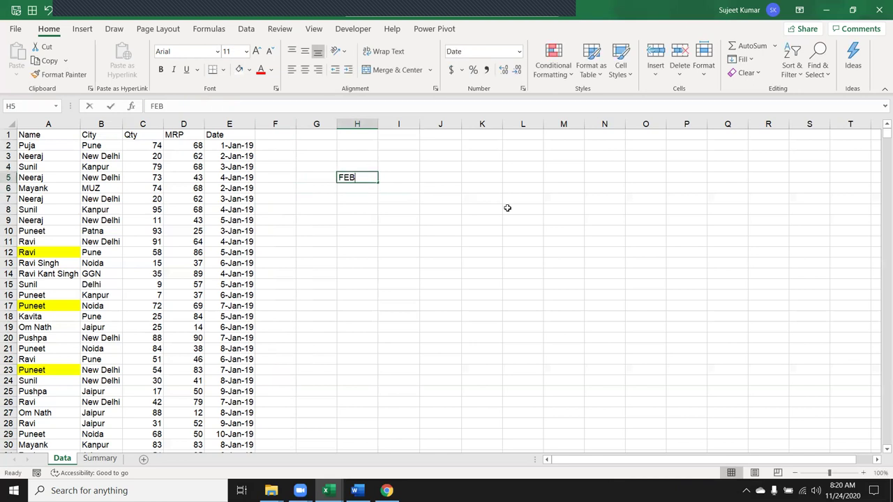
text(JAN)
key(Return)
key(Up)
key(Up)
key(Down)
Build the start date in I5 with ="1-"&H5&"-2020", giving 1-JAN-2020
key(Right)
text(="1-)
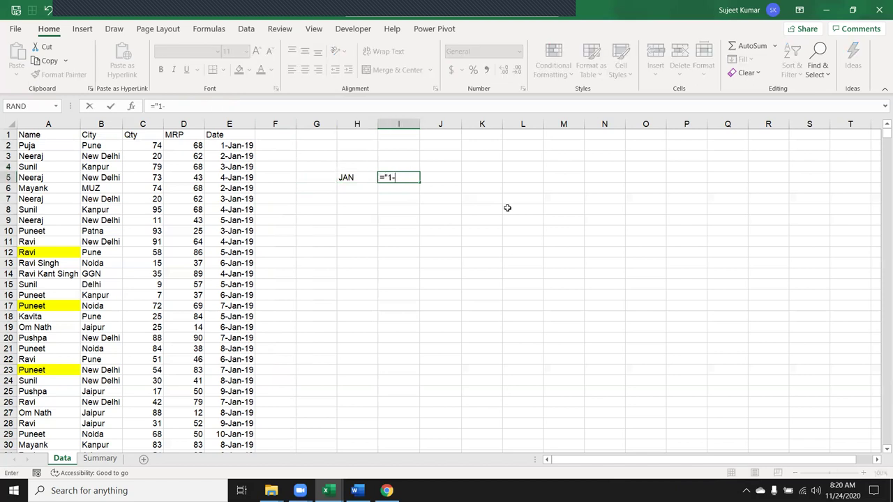
text("&)
key(Left)
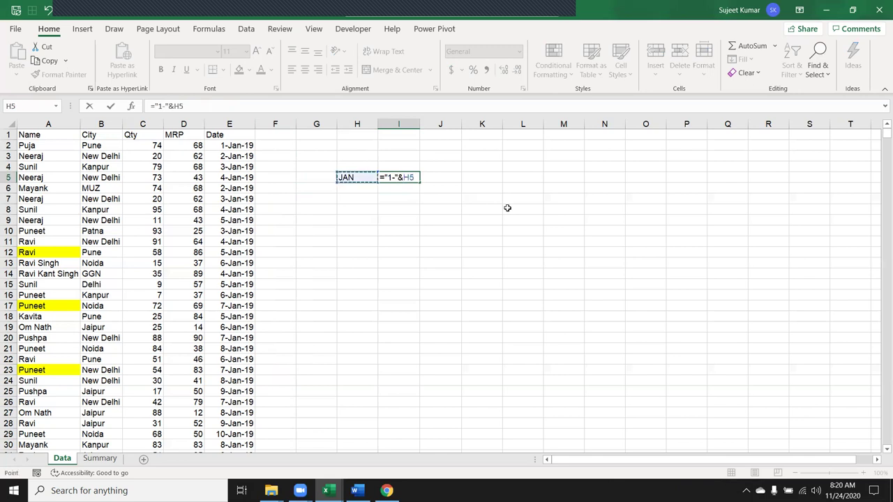
text(&)
text(20)
key(BackSpace)
key(BackSpace)
text("-2020")
key(Return)
Begin an EOMONTH formula in J5 for the month-end date
key(Up)
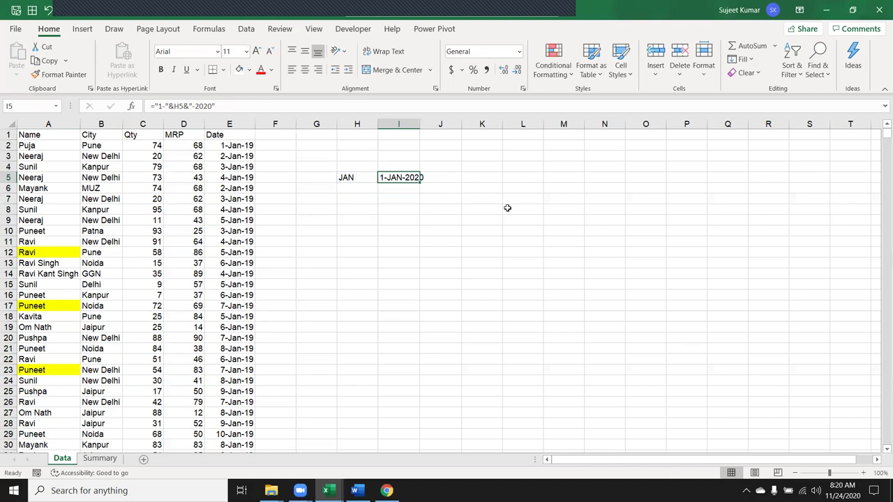
key(Right)
text(=eo)
key(Tab)
Complete =EOMONTH(I5,0) in J5 and format it as a date showing 31-Jan-20
key(Left)
text(,0)
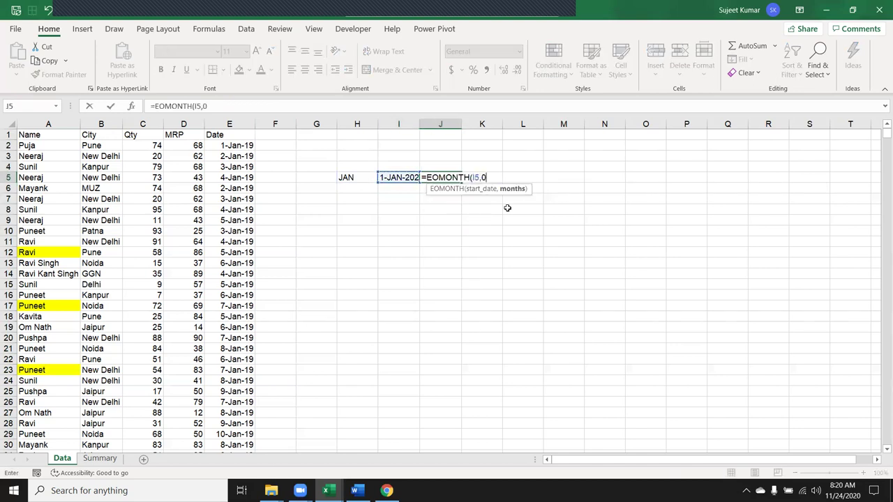
text())
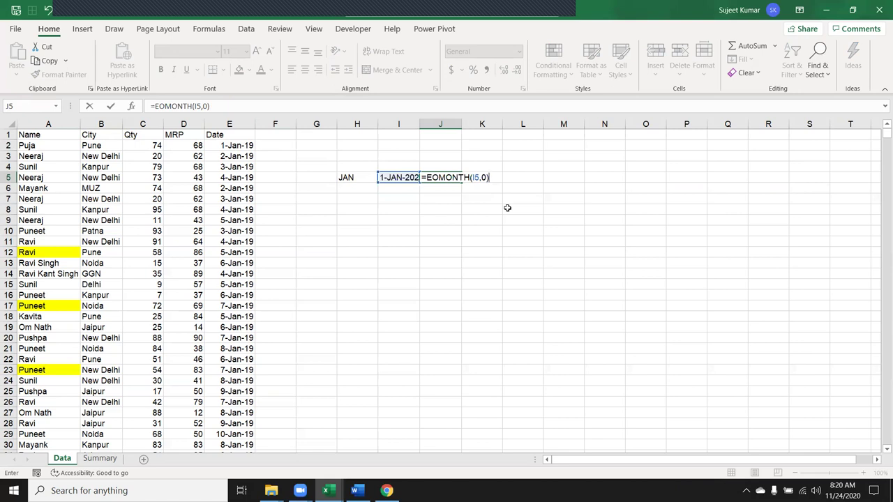
key(Return)
key(Up)
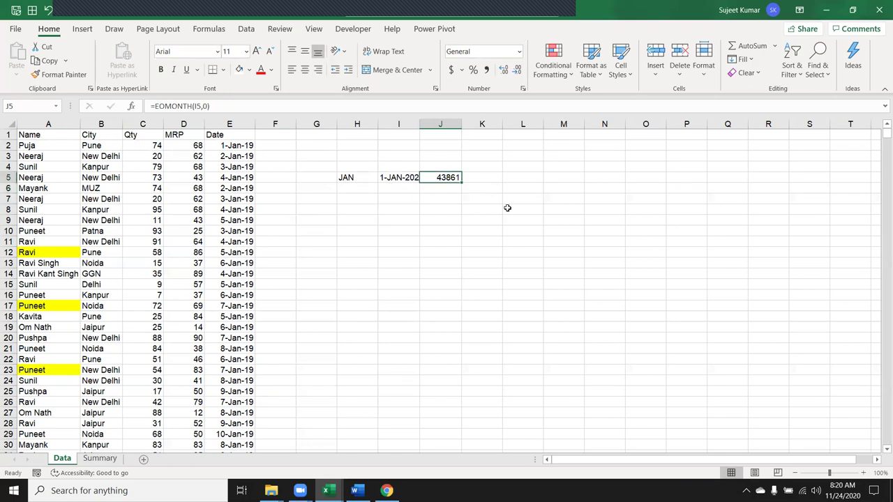
key(ctrl+shift+3)
key(Left)
key(Right)
In J7, start a SUMIFS summing Qty column C with Date column E as the criteria range
key(Down)
key(Down)
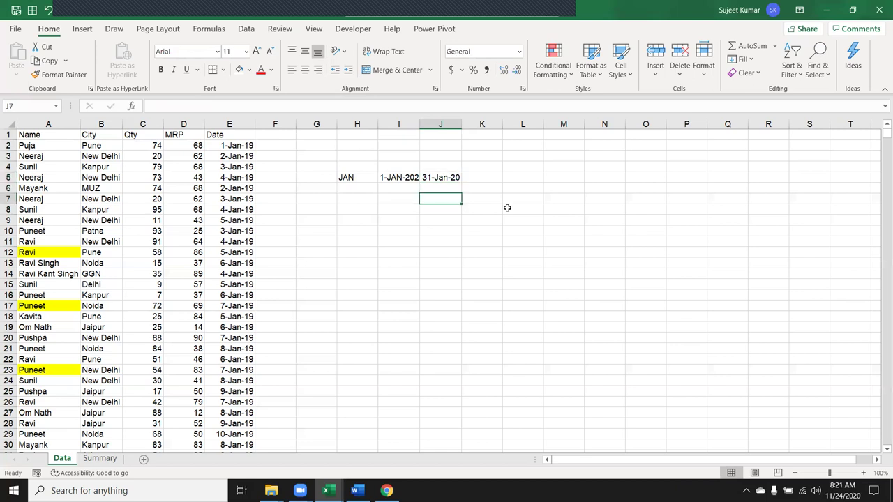
text(=sum)
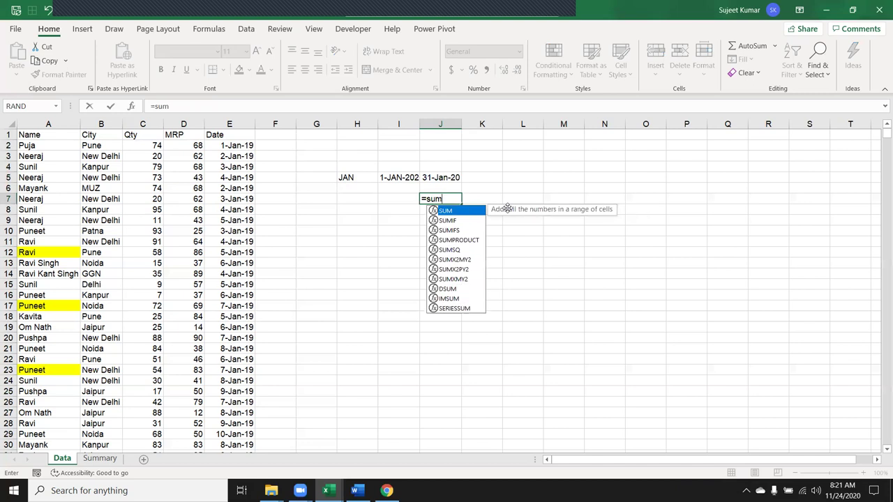
key(Down)
key(Down)
key(Tab)
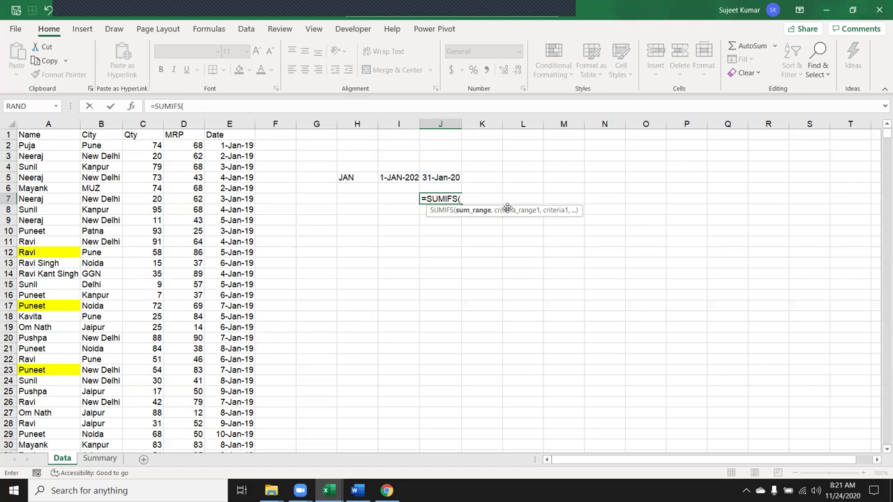
key(Left)
key(Left)
key(Left)
key(Left)
key(Left)
key(Left)
key(ctrl+space)
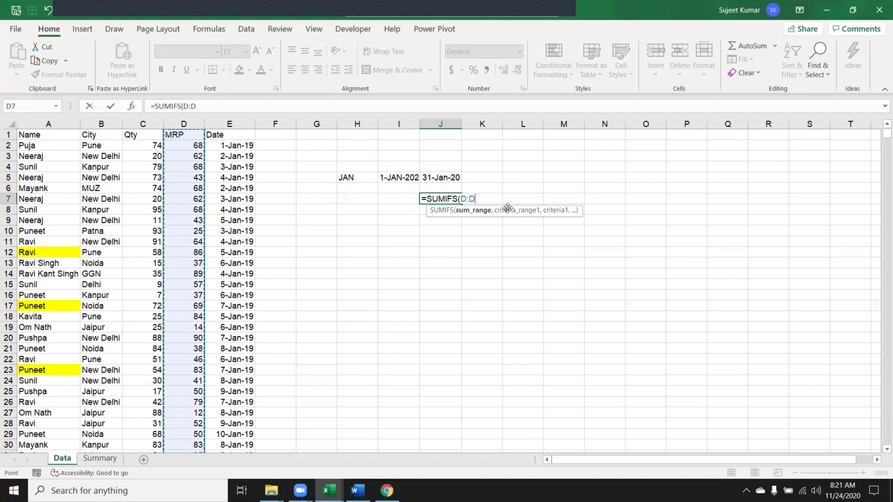
key(Left)
key(ctrl+space)
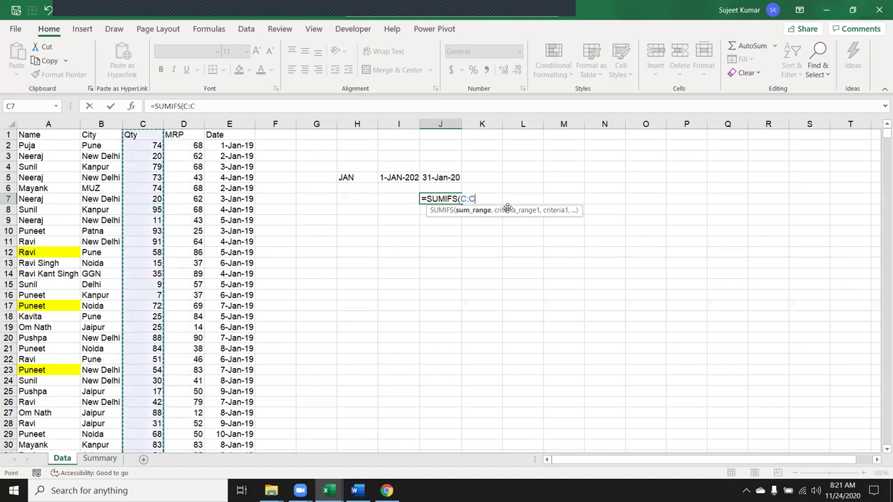
text(,)
key(Left)
Complete the SUMIFS criteria ">="&I5 and "<="&J5 so J7 totals 5855
key(Left)
key(Left)
key(Left)
key(Left)
key(ctrl+space)
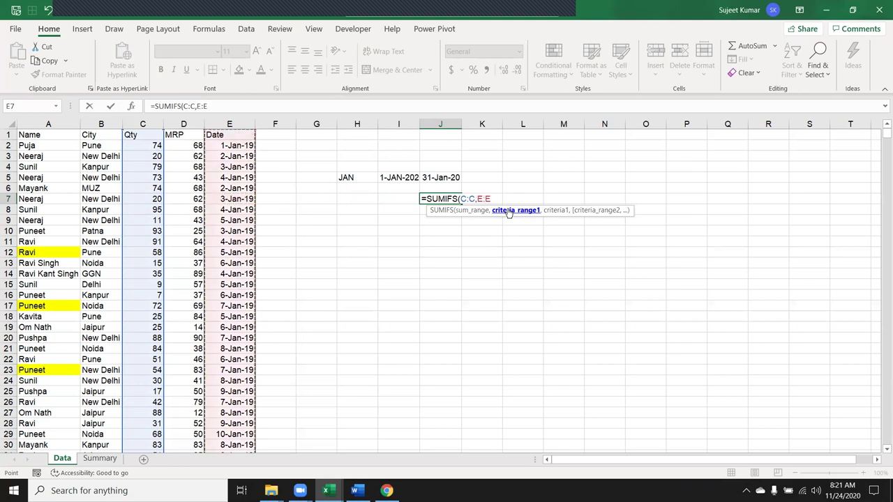
text(,">="&)
key(Up)
key(Up)
key(Left)
text(,)
key(Left)
key(Left)
key(Left)
key(Left)
key(Left)
key(ctrl+space)
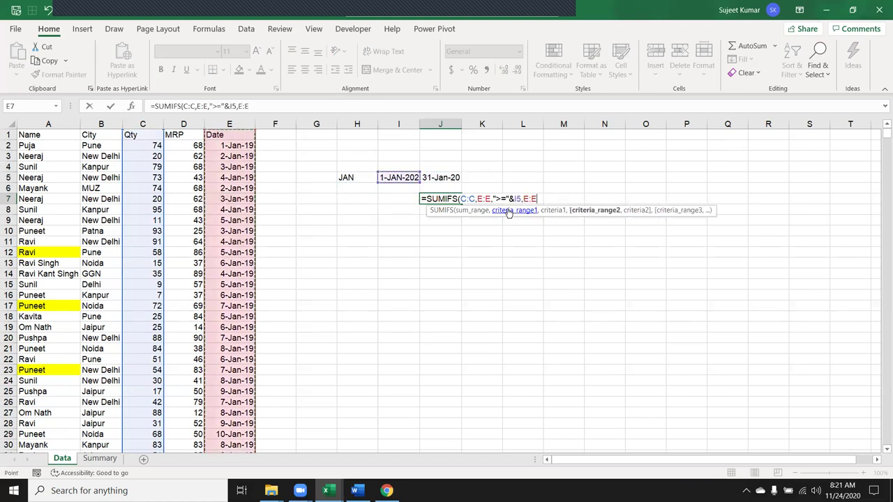
text(,"<=")
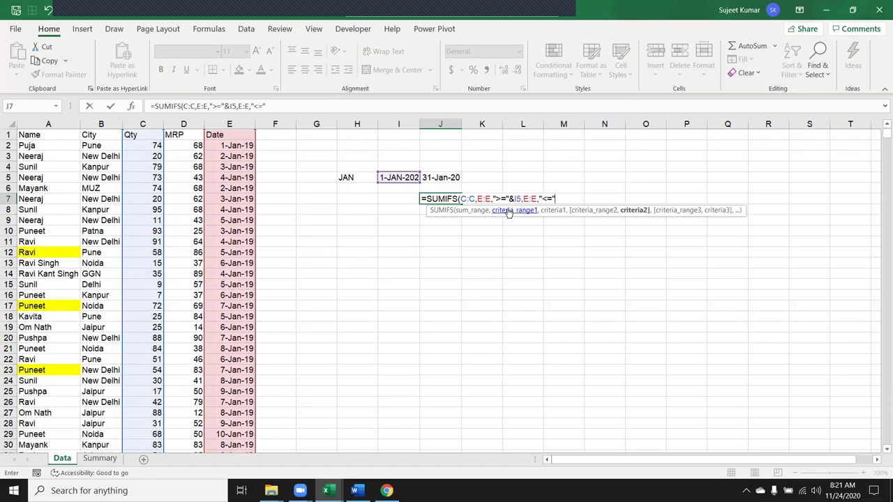
text(&)
key(Up)
key(Up)
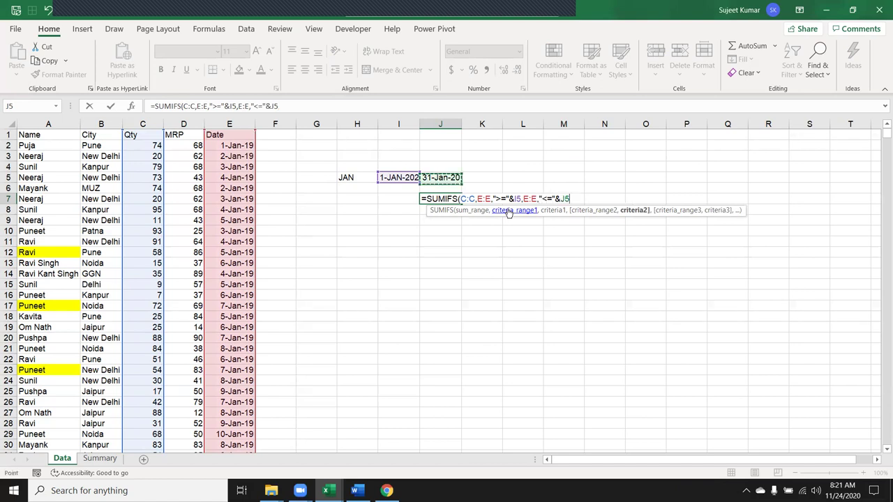
key(ctrl+Return)
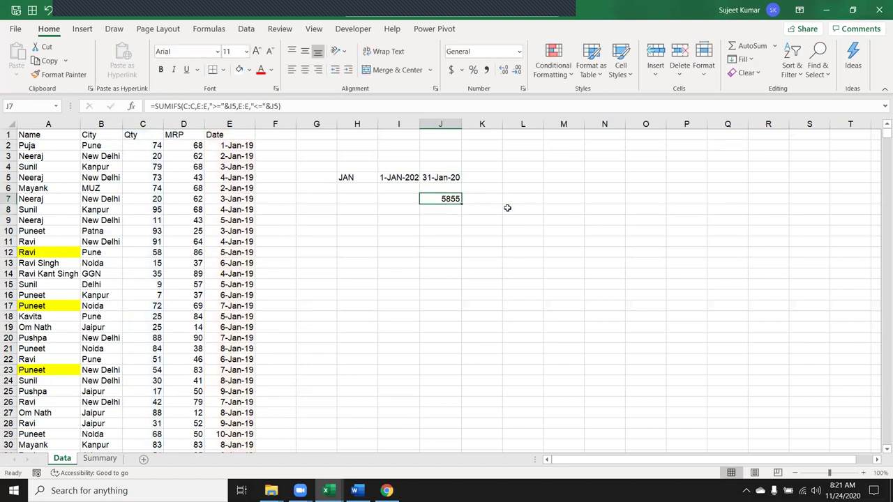
Check the start-date and month-end formulas in I5 and J5, then return to J7
key(Up)
key(Up)
key(Left)
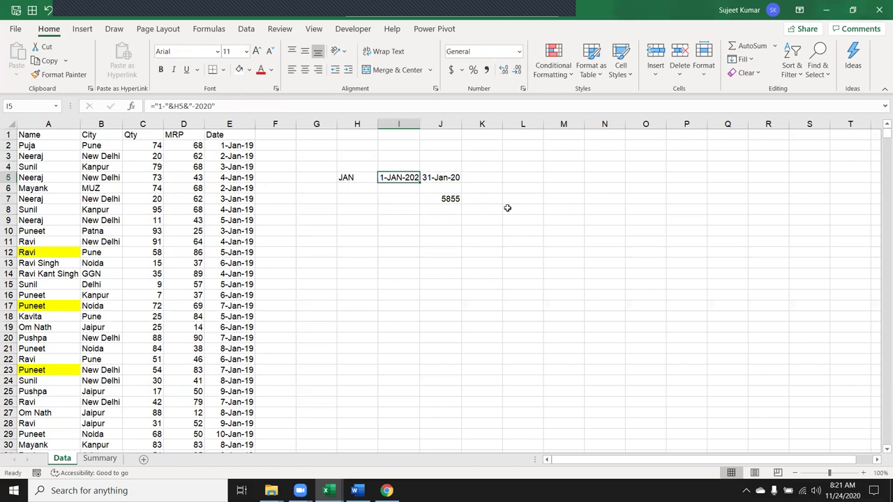
key(Down)
key(Down)
key(Right)
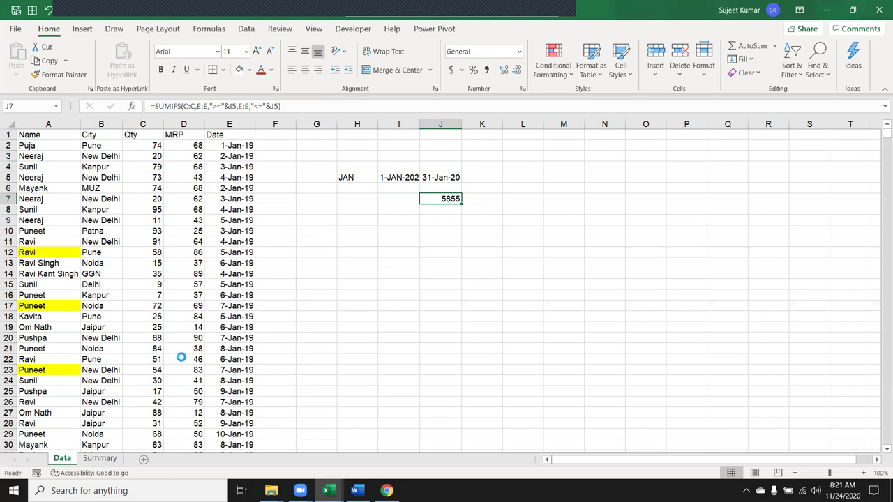
On the Summary sheet, clear the monthly figures in B8:C19 and the dates in B6:C6
click(104, 460)
mouse_move(82, 211)
mouse_down()
mouse_move(133, 274)
mouse_move(110, 293)
mouse_up()
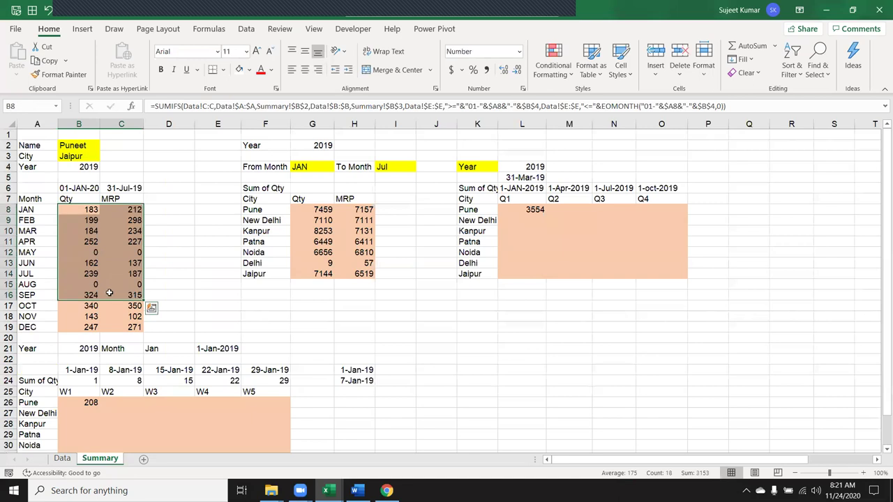
key(shift+Down)
key(shift+Down)
key(shift+Down)
key(Delete)
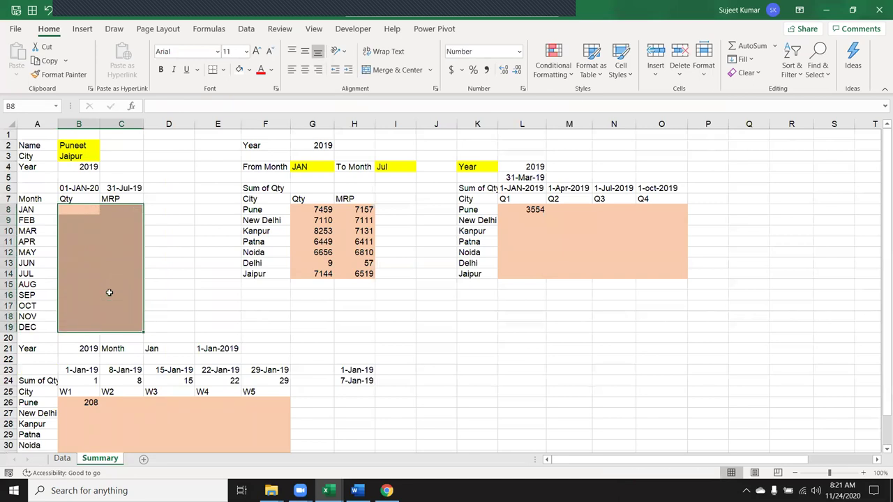
key(ctrl+Up)
key(shift+Right)
key(Delete)
Look over the table headers and input labels, then select the month table
key(Down)
key(Right)
key(ctrl+Right)
key(Right)
key(Right)
key(Right)
key(Left)
key(Left)
key(Left)
key(Left)
key(Home)
key(Up)
key(Up)
key(Up)
key(Up)
key(Up)
key(Down)
key(Down)
key(Down)
key(Down)
key(Down)
key(shift+Right)
key(shift+Right)
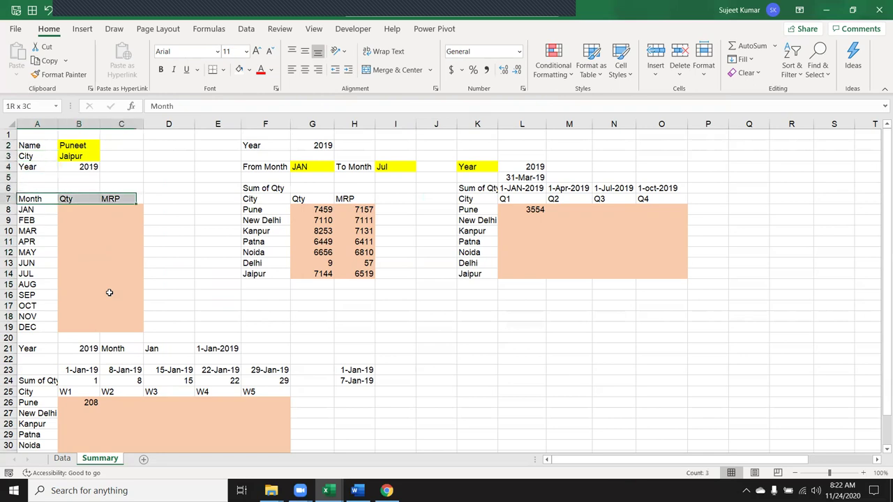
key(shift+Down)
key(shift+Down)
key(shift+Down)
key(shift+Down)
key(shift+Down)
key(shift+Down)
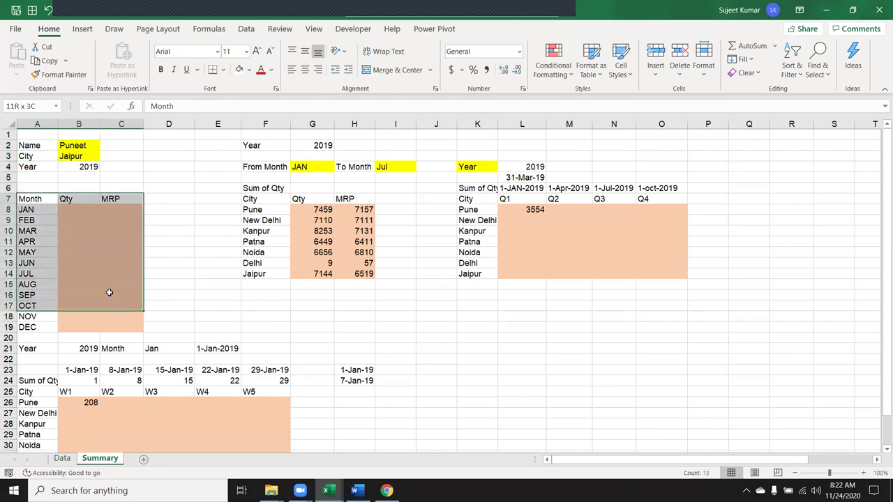
key(shift+Down)
key(shift+Down)
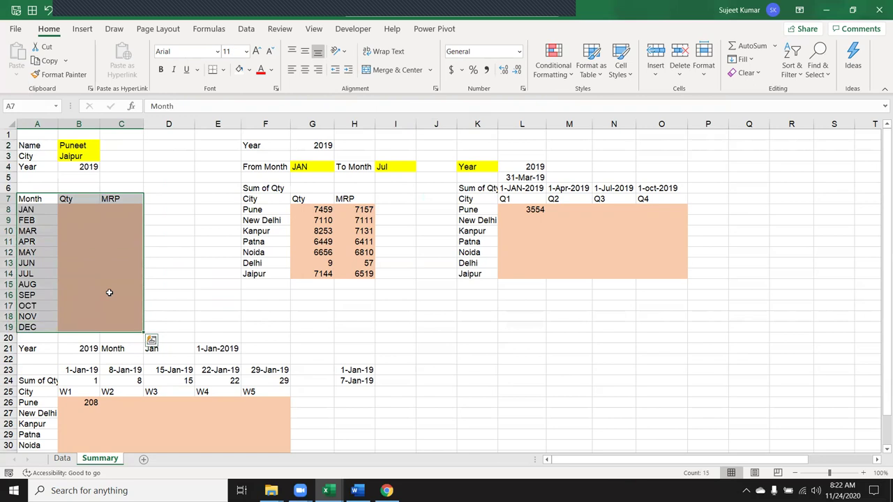
Enter the headings SUM in B6 and AVG\ in C6
key(Up)
key(Right)
text(SUM)
key(Right)
text(ABG)
key(BackSpace)
key(BackSpace)
key(BackSpace)
text(A)
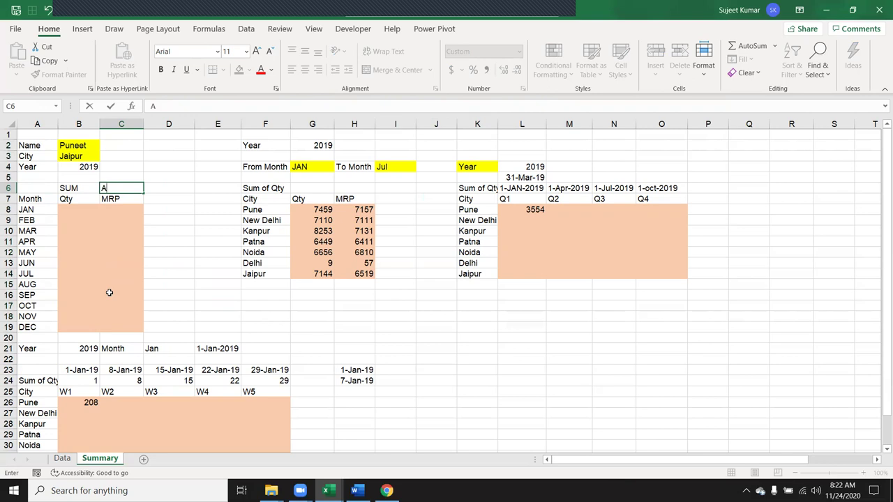
text(VG\)
key(Return)
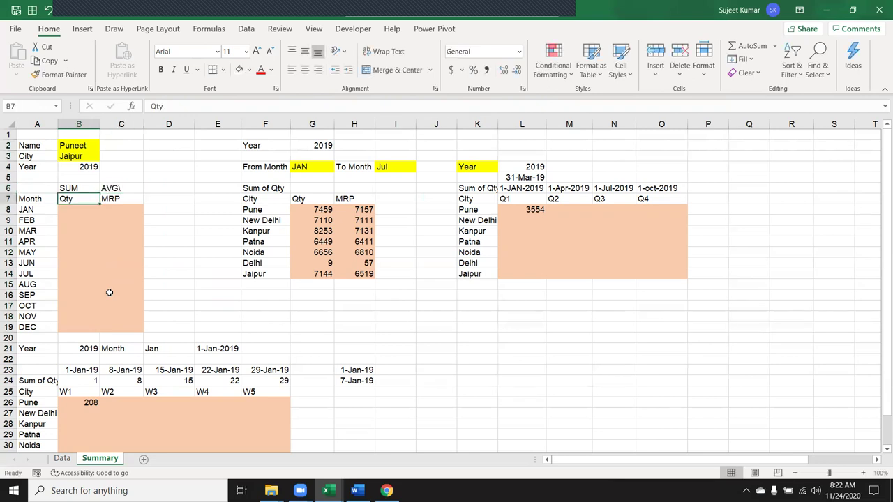
Review the new headings and select the name, city and year input cells
key(Up)
key(Up)
key(Down)
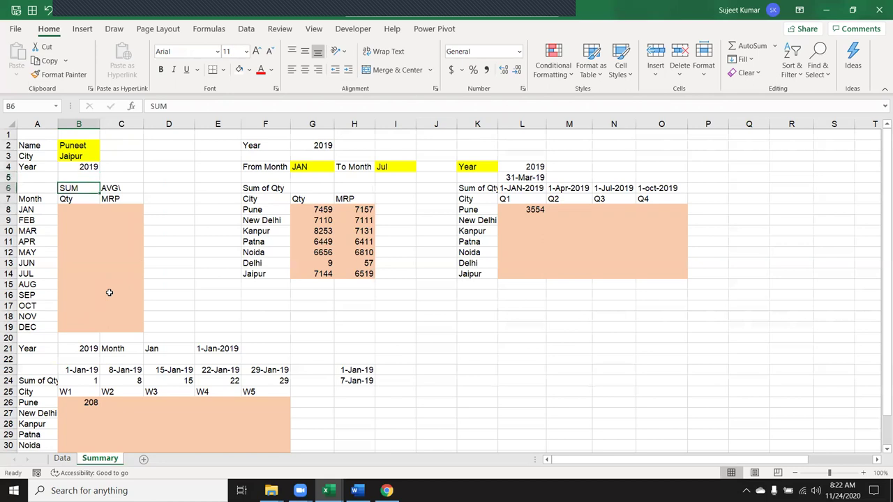
key(Down)
key(Right)
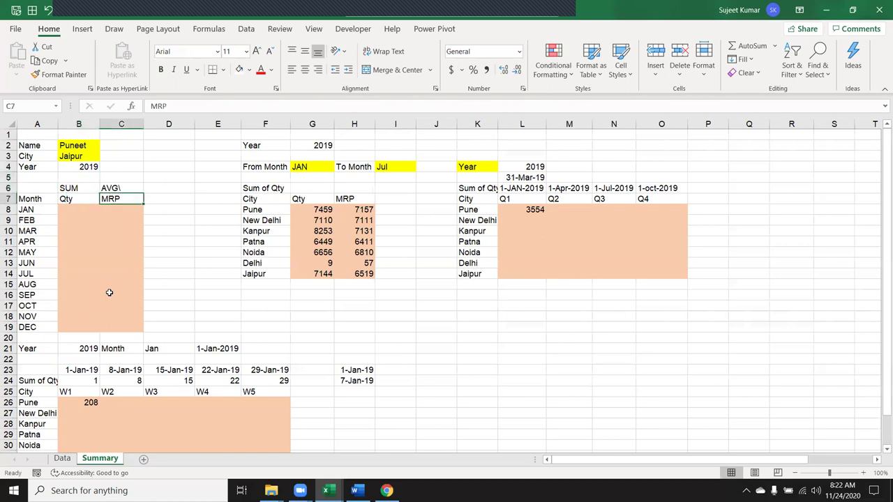
key(Up)
key(Up)
key(Up)
key(Up)
key(Down)
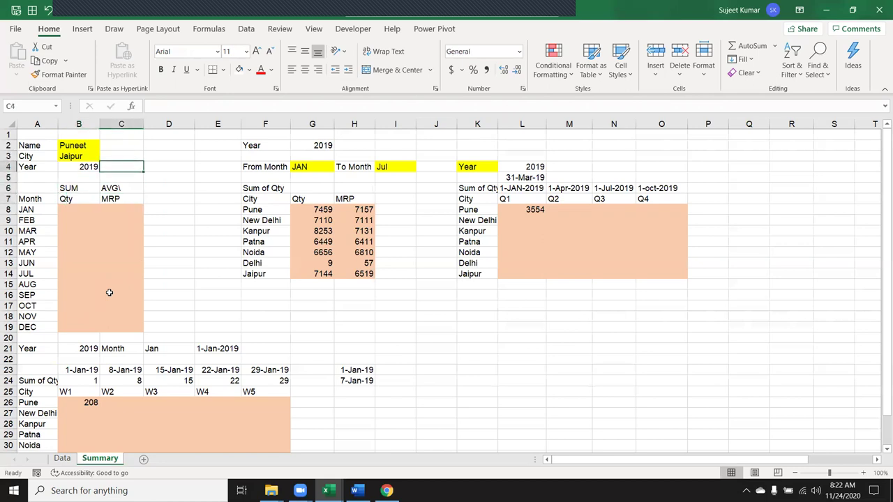
key(Left)
key(shift+Up)
key(shift+Up)
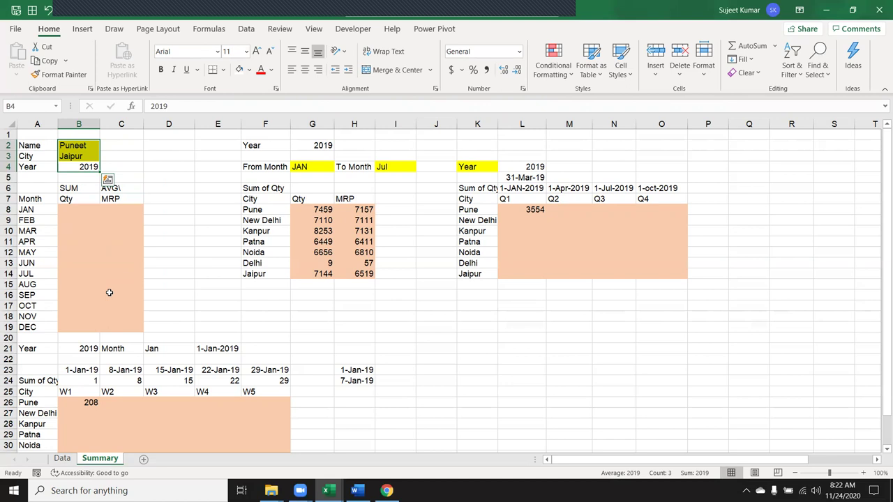
Clear the seven cities' Qty and MRP values in G8:H14
key(Down)
key(Down)
key(Right)
key(Right)
key(Right)
key(Right)
key(Right)
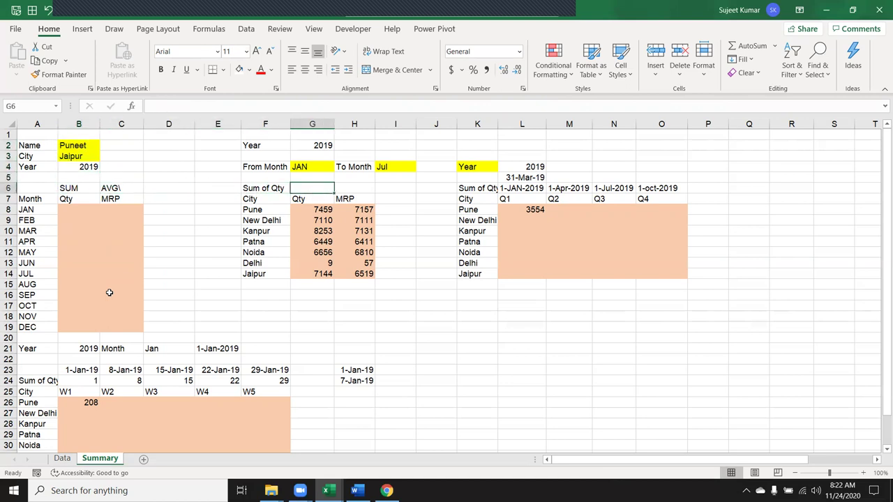
key(Down)
key(Down)
key(shift+Right)
key(ctrl+shift+Down)
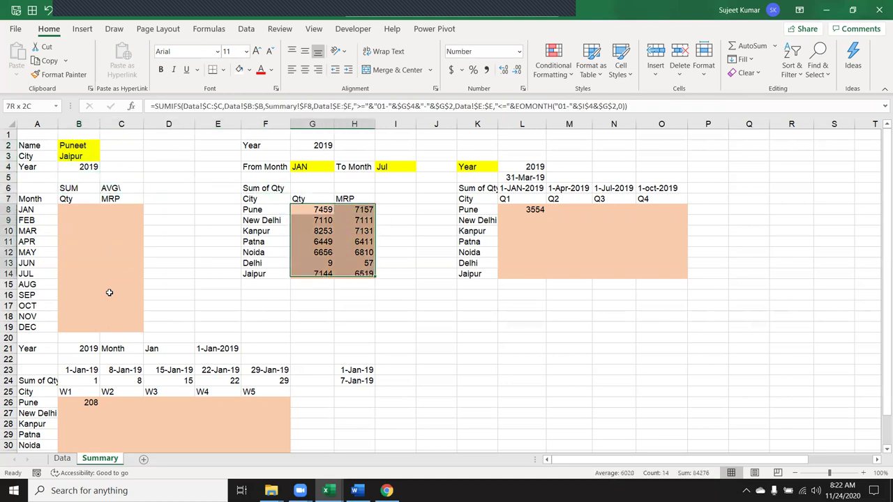
key(Delete)
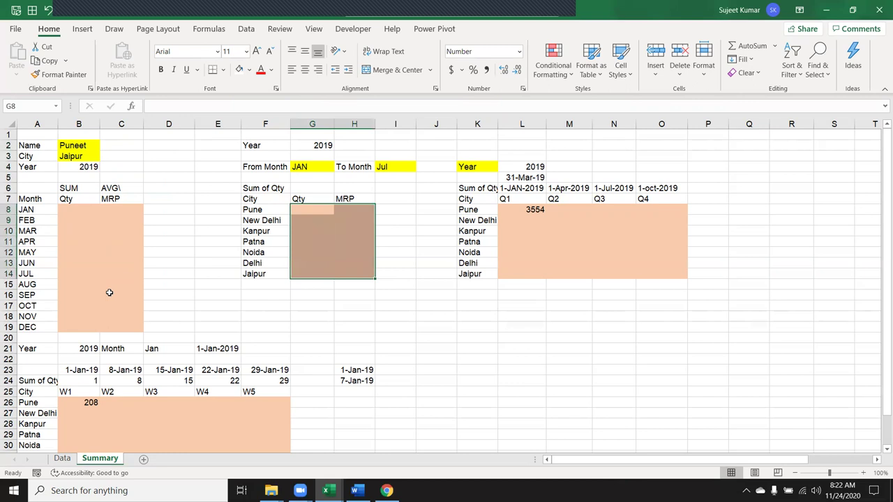
Check the Year 2019, From Month JAN and To Month Jul inputs
key(Up)
key(Up)
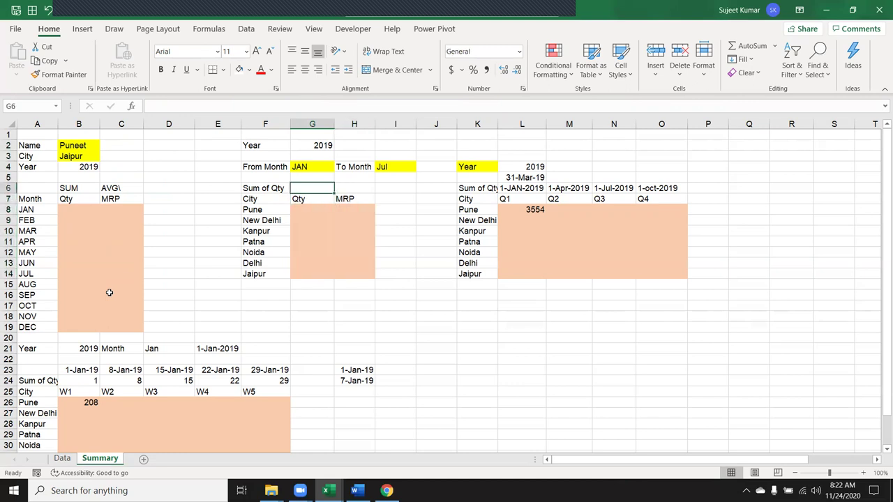
key(Up)
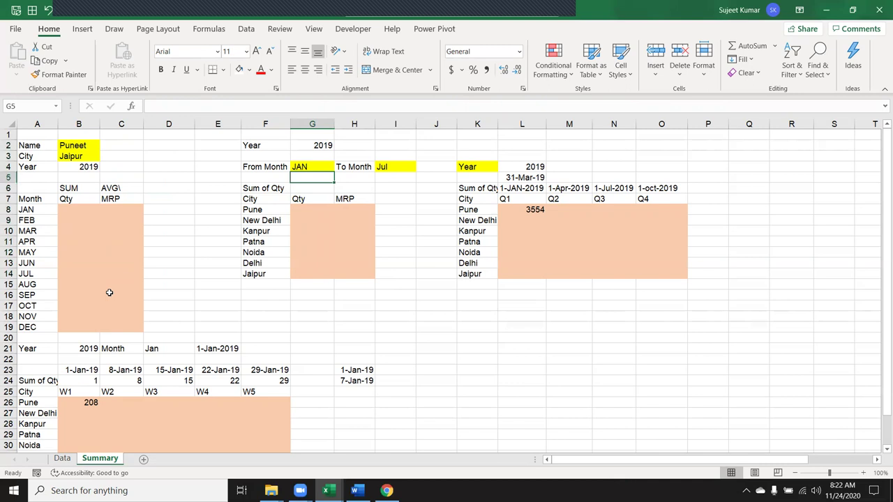
key(Up)
key(Up)
key(Up)
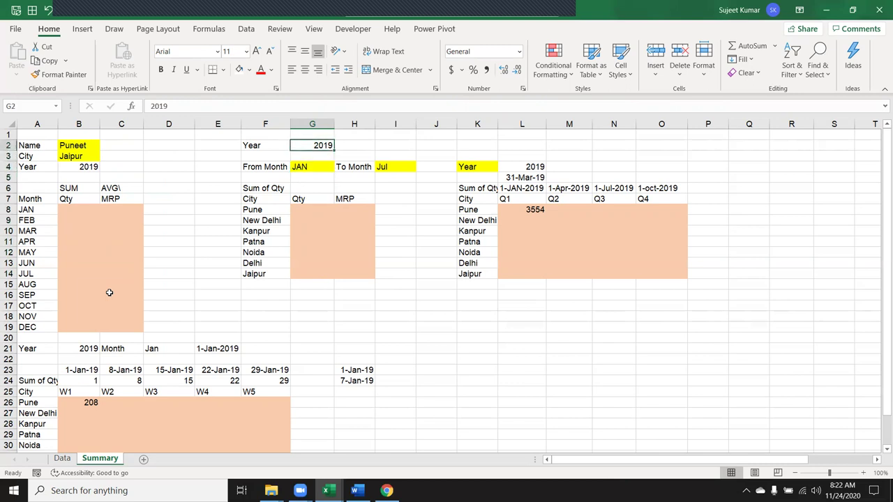
key(Down)
key(Down)
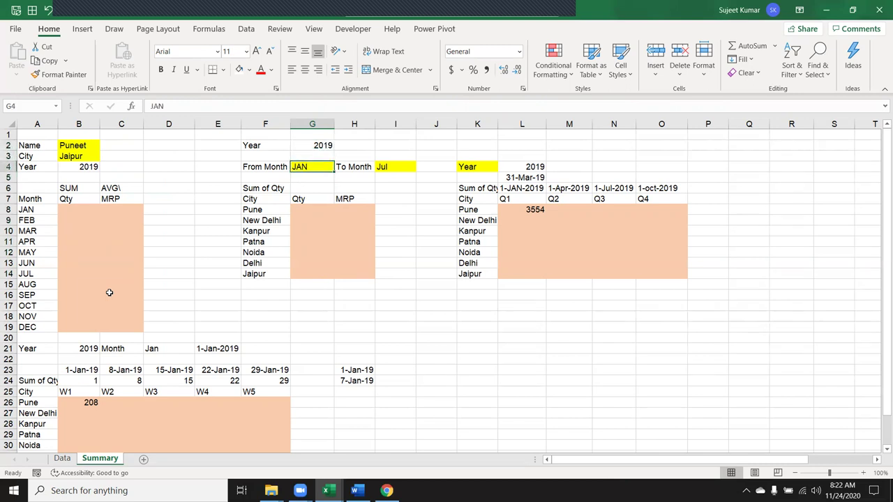
key(Right)
key(Right)
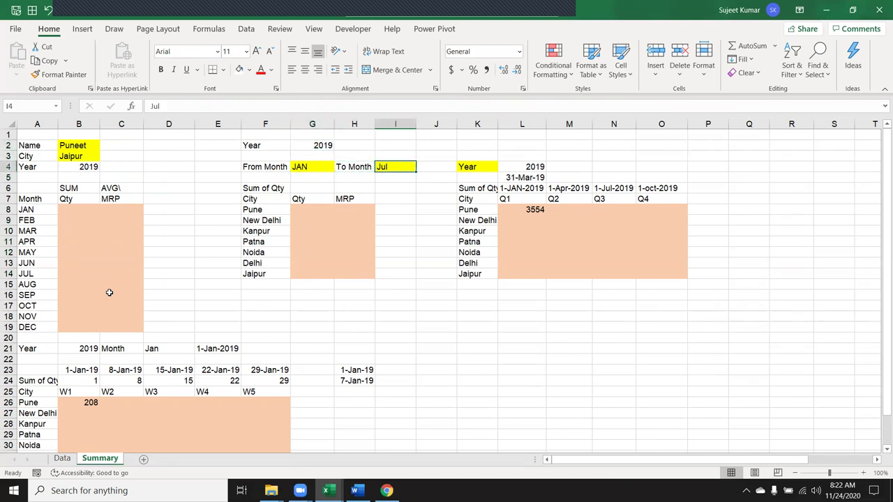
key(Left)
key(Left)
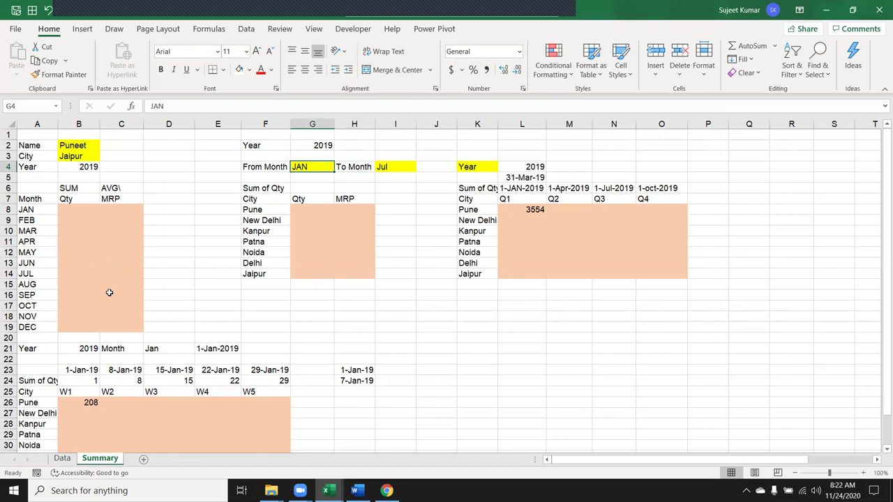
key(Right)
key(Right)
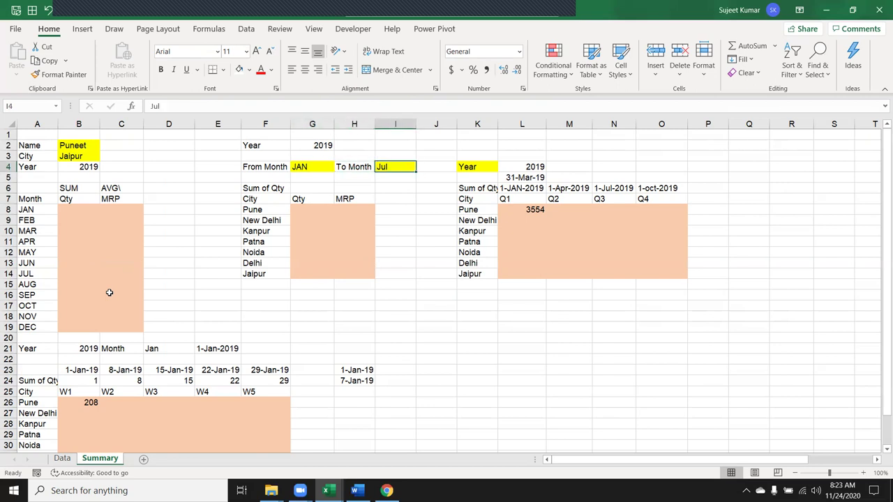
Select the city names in the city table to check them
key(Left)
key(Left)
key(Down)
key(Down)
key(Down)
key(Down)
key(Left)
key(ctrl+shift+Down)
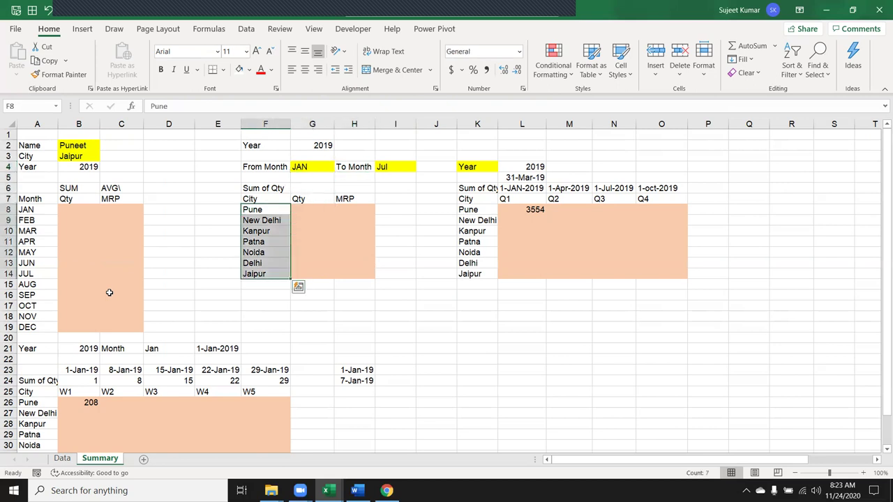
key(Right)
key(Right)
Clear the 31-Mar-19 date, the four quarter start dates and the Sum of Qty heading
key(Right)
key(Up)
key(Up)
key(Up)
key(Right)
key(Right)
key(Right)
key(Delete)
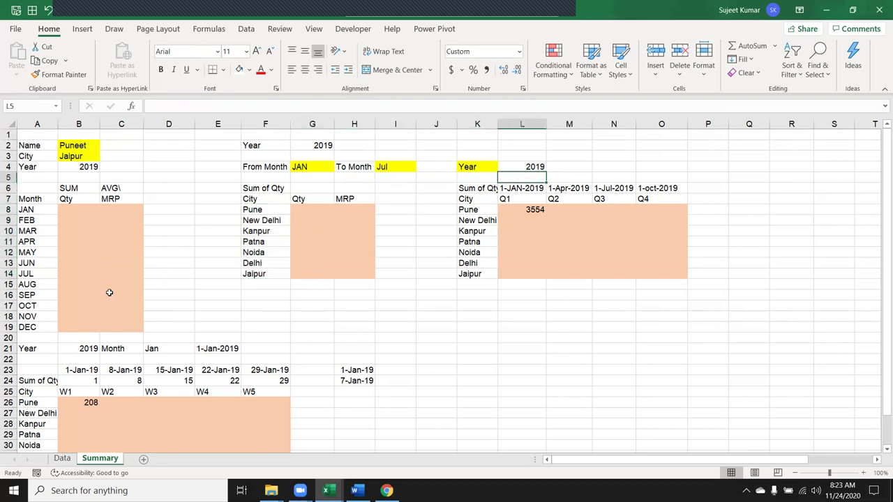
key(Down)
key(ctrl+shift+Right)
key(Delete)
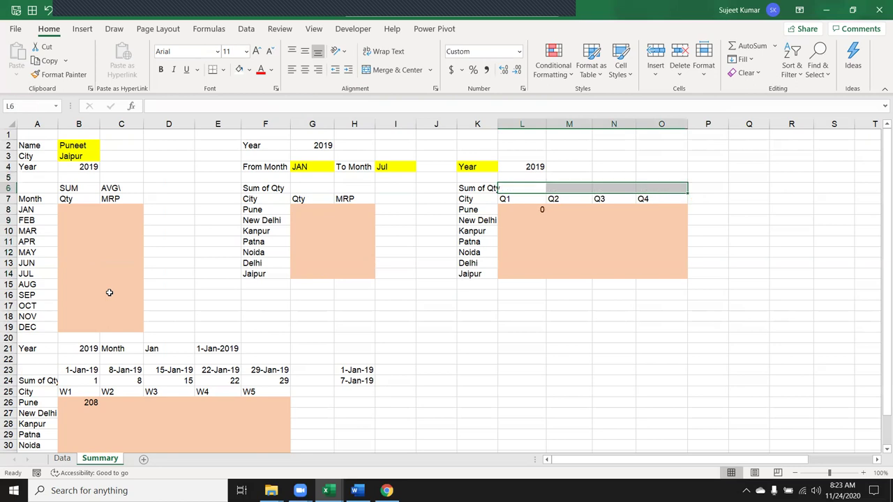
key(Left)
key(Delete)
Delete the Pune Q1 SUMIFS formula in L8
key(Down)
key(Right)
key(Right)
key(Right)
key(Right)
key(Down)
key(Left)
key(Left)
key(Left)
key(Delete)
key(Up)
key(Up)
key(Up)
key(Up)
key(Down)
key(Down)
Select the quarter table's city names to check them
key(Down)
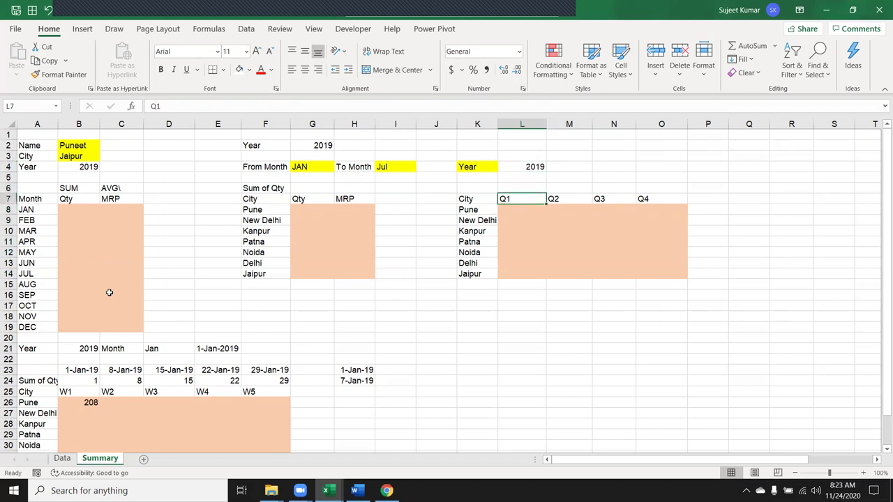
key(Left)
key(Down)
key(ctrl+shift+Down)
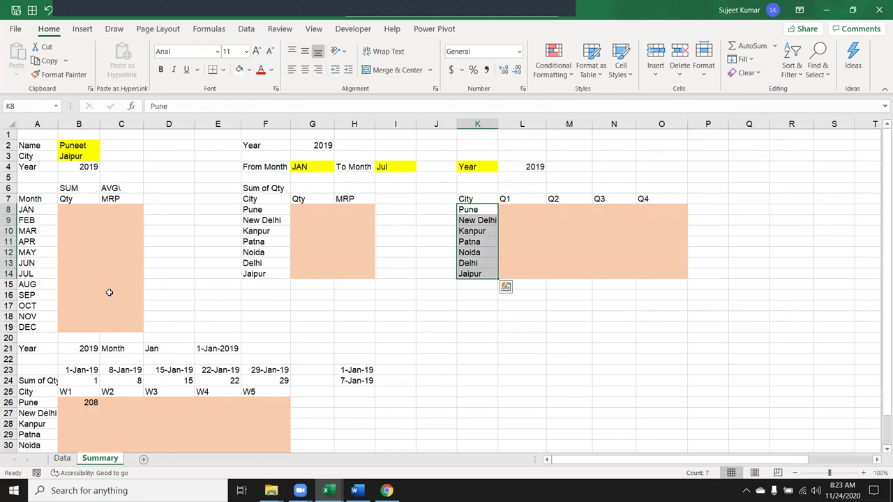
key(Left)
Delete the 1-Jan-2019 start date in E21 and the week start dates in row 23
key(Left)
key(Left)
key(Left)
Clear the week numbers in row 24 and the leftover dates in H23:H24, keeping Sum of Qty
key(Left)
key(Left)
key(Left)
key(Left)
key(Down)
key(Down)
key(Down)
key(Down)
key(Down)
key(Down)
key(Down)
key(Down)
key(Down)
key(Down)
key(Up)
key(Up)
key(Up)
key(Up)
key(Up)
key(Up)
key(Up)
key(Up)
key(Up)
key(Up)
key(Right)
key(Right)
key(Up)
key(Up)
key(Right)
key(Right)
key(Delete)
key(Down)
key(Down)
key(Left)
key(Left)
key(Left)
key(ctrl+shift+Right)
key(Delete)
key(Down)
key(ctrl+shift+Right)
key(Delete)
key(Right)
key(Right)
key(Right)
key(Right)
key(Right)
key(shift+Up)
key(Delete)
key(Left)
key(Left)
key(ctrl+Left)
key(Delete)
key(ctrl+z)
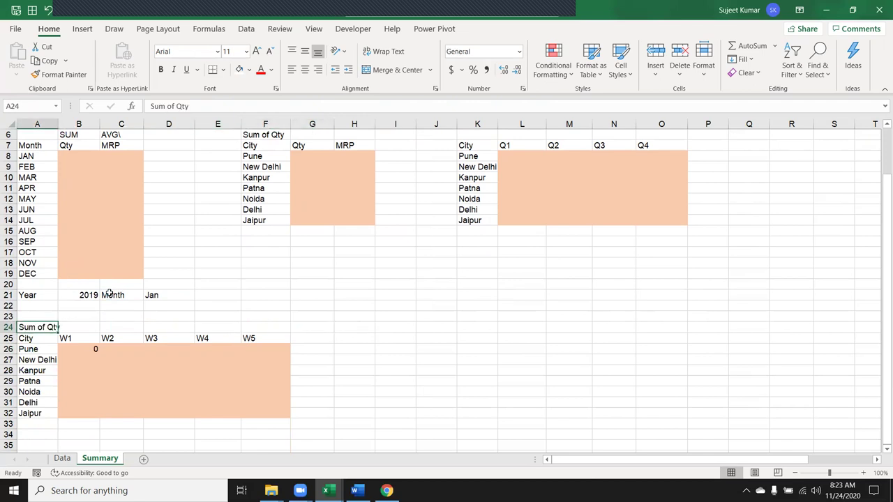
scroll(101, 375, up, 2)
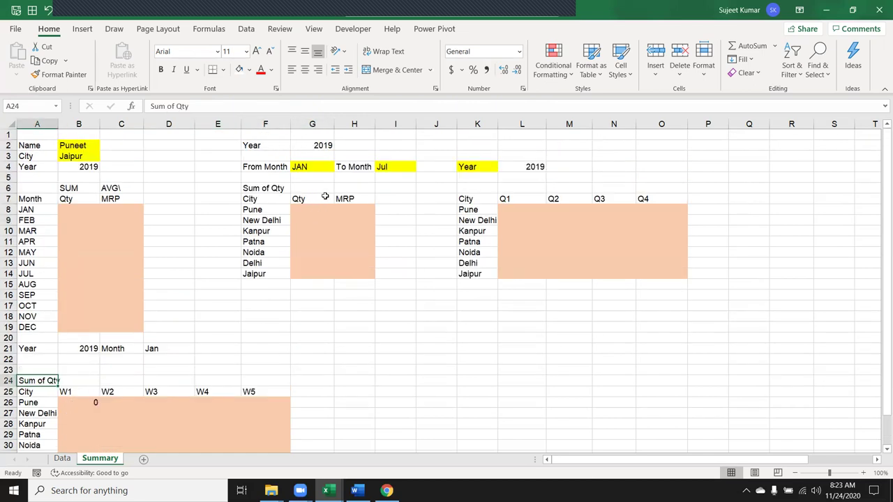
Type the heading 'Sum Qty' above the quarter table
click(463, 190)
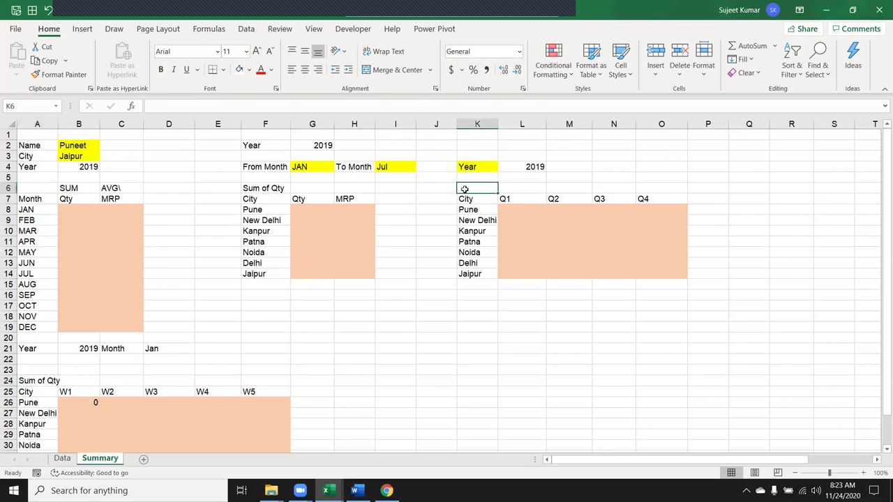
text(Sum Qty\)
key(BackSpace)
key(Tab)
key(Down)
key(Down)
key(Down)
key(Down)
key(Down)
key(Down)
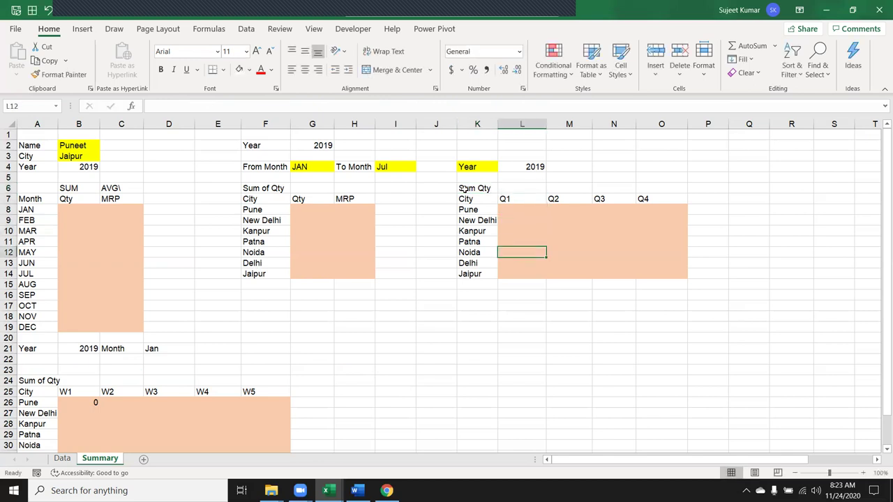
Delete the Pune W1 formula from the week table
scroll(223, 331, down, 3)
click(93, 312)
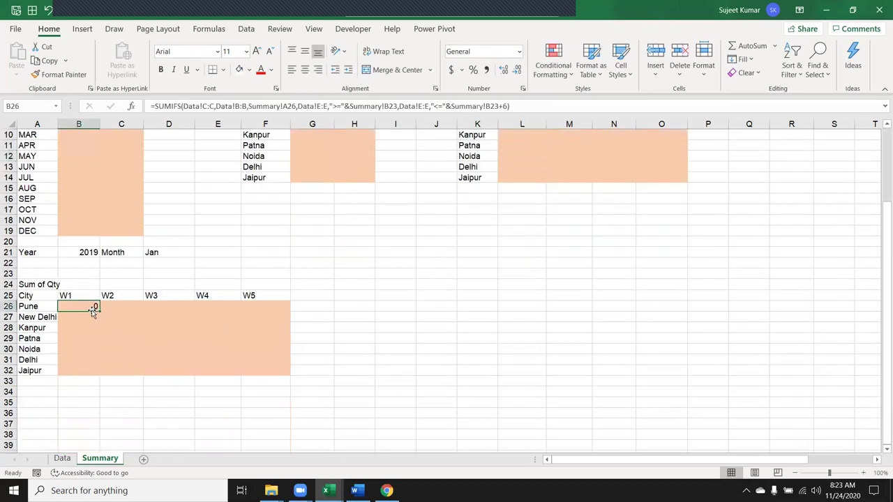
key(Delete)
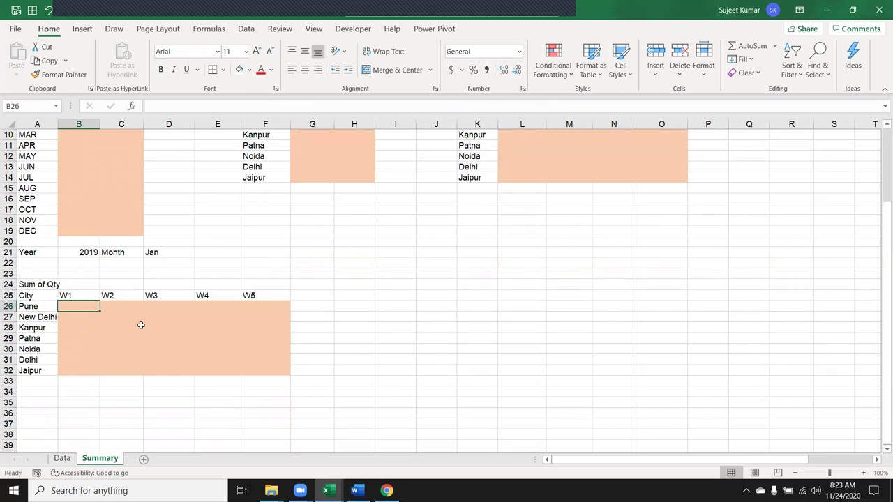
scroll(255, 340, up, 3)
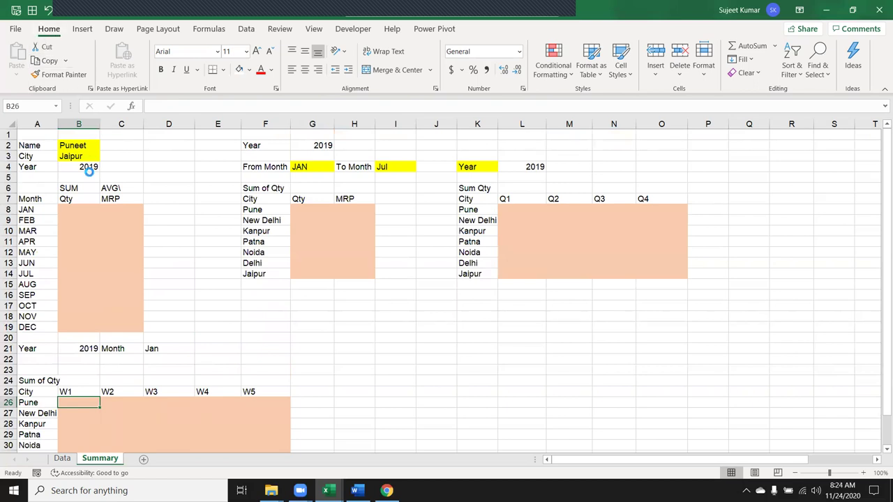
click(611, 368)
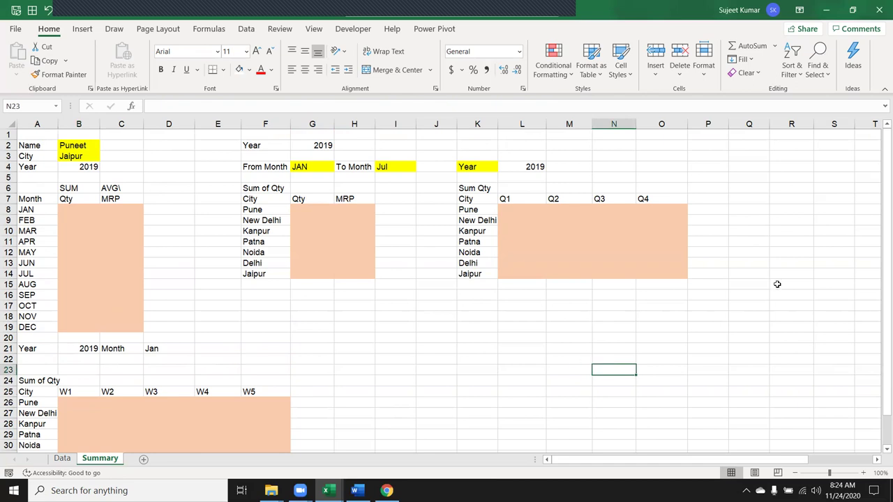
Close the Summary workbook, go to gmail.com in Chrome and start a new message
click(879, 10)
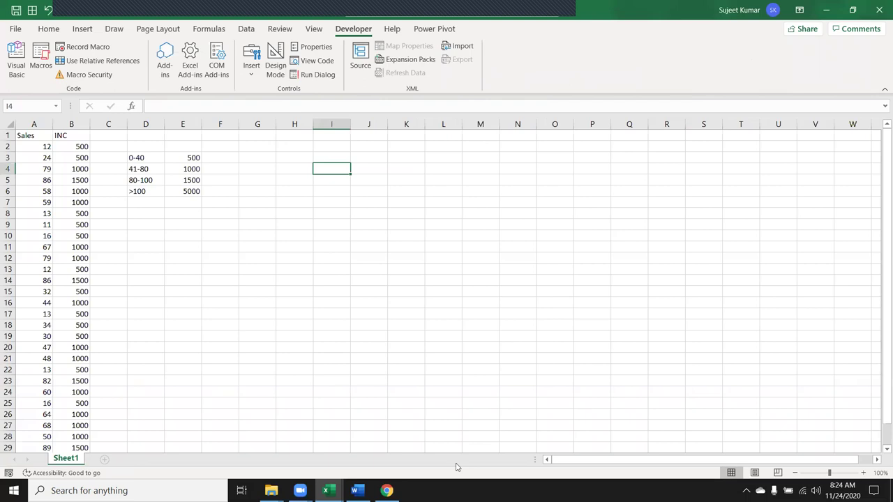
click(387, 490)
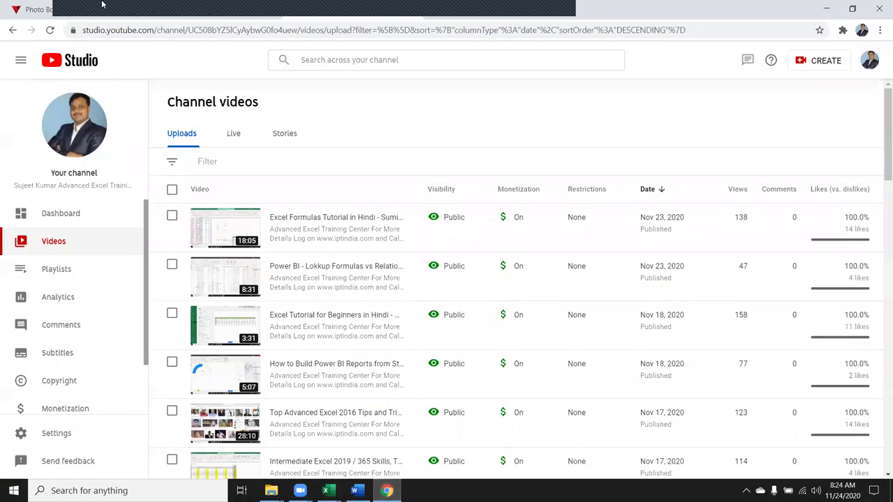
click(151, 31)
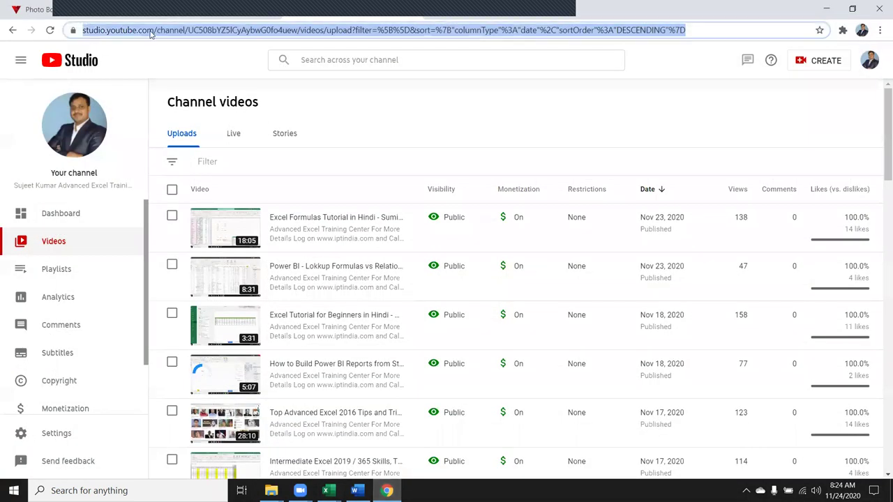
click(195, 17)
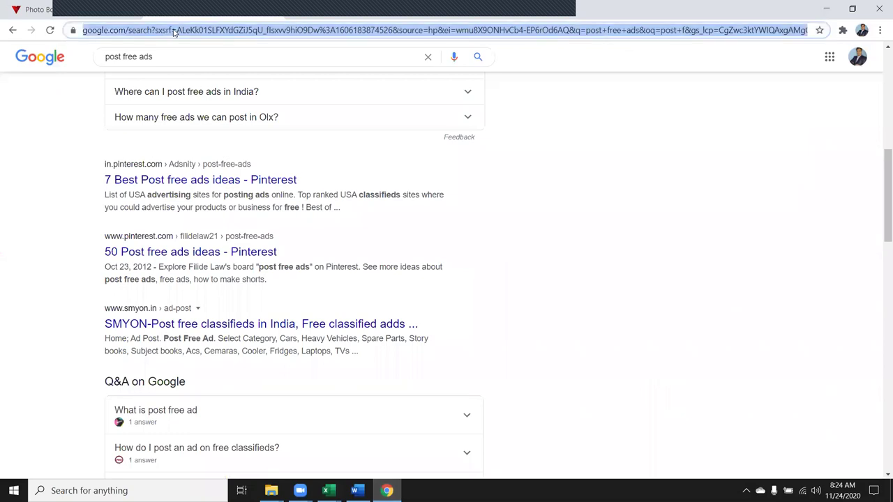
text(gmail.com)
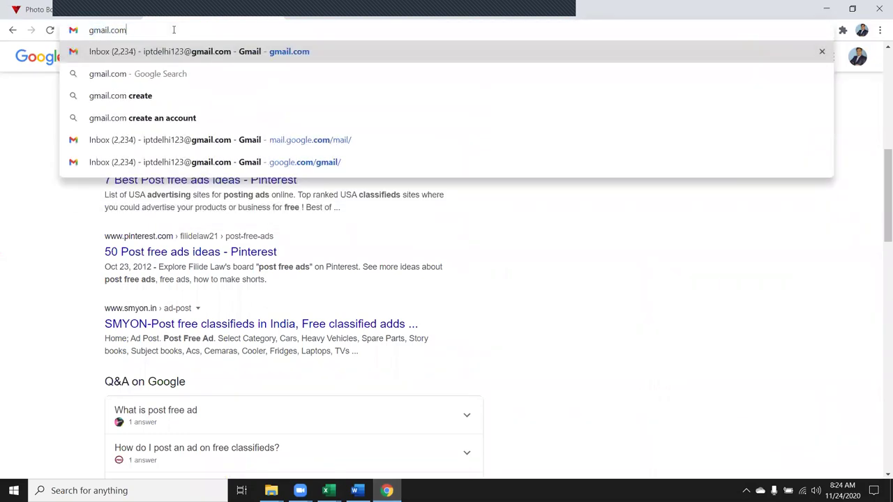
key(Return)
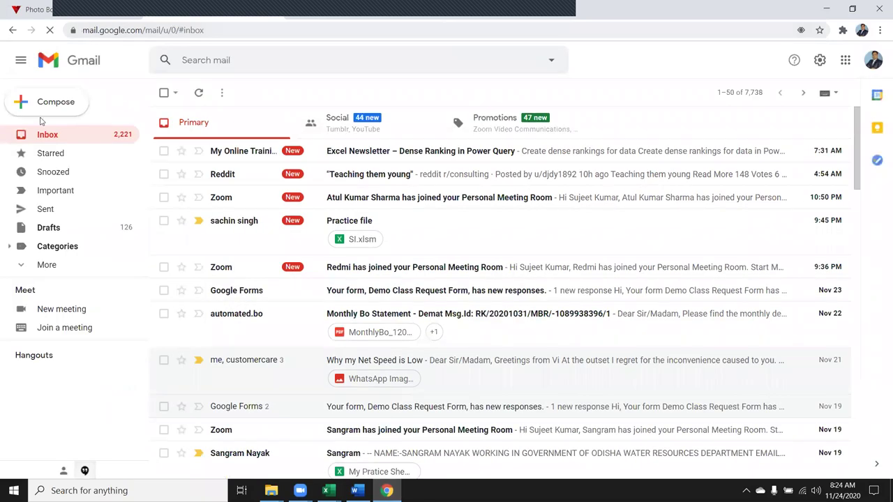
click(58, 114)
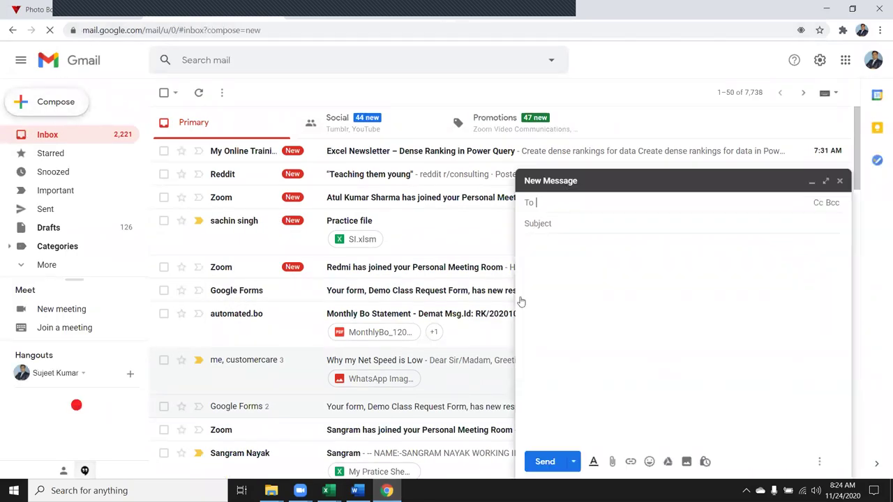
Search the To field for the recipient contacts by name
text(gm)
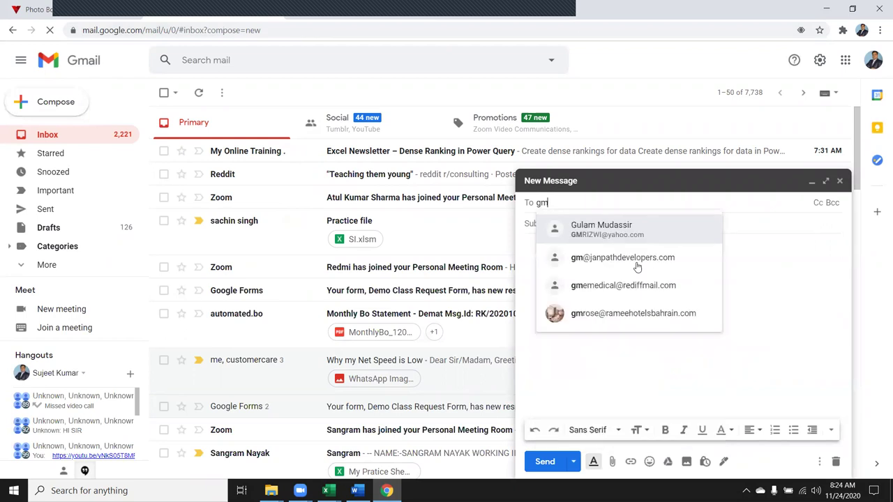
key(BackSpace)
key(BackSpace)
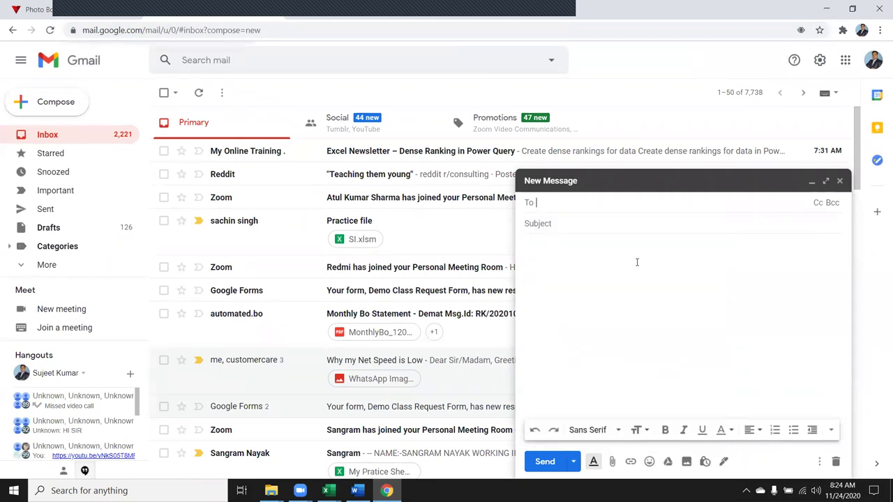
text(g)
key(BackSpace)
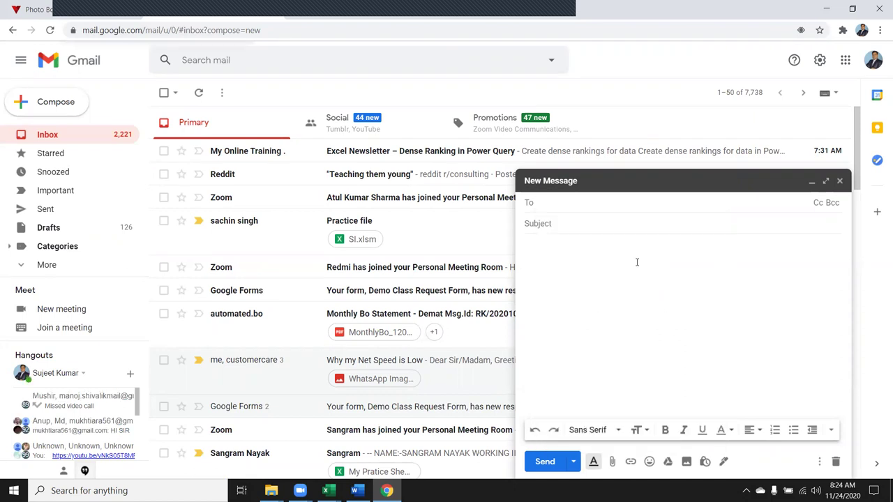
text(ig)
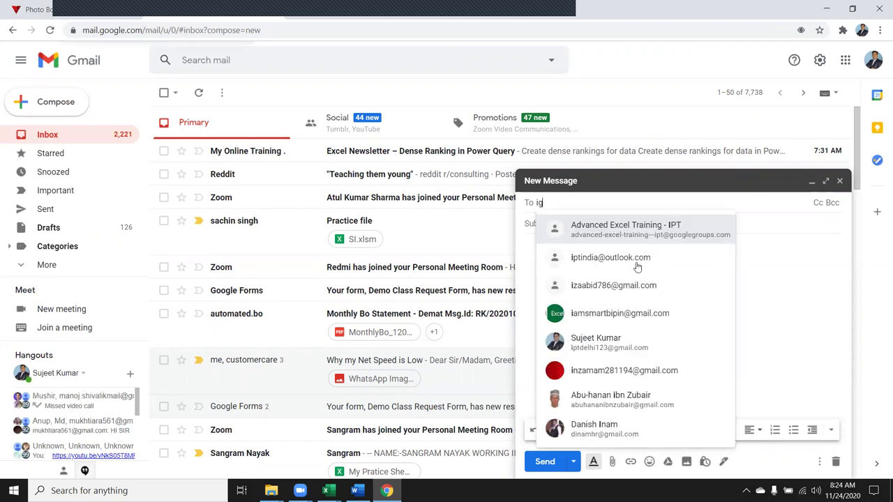
key(BackSpace)
key(BackSpace)
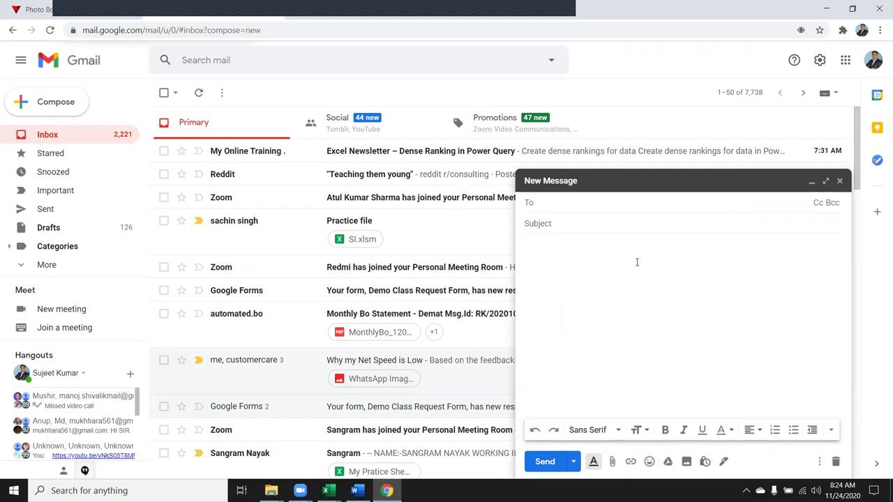
text(sunil)
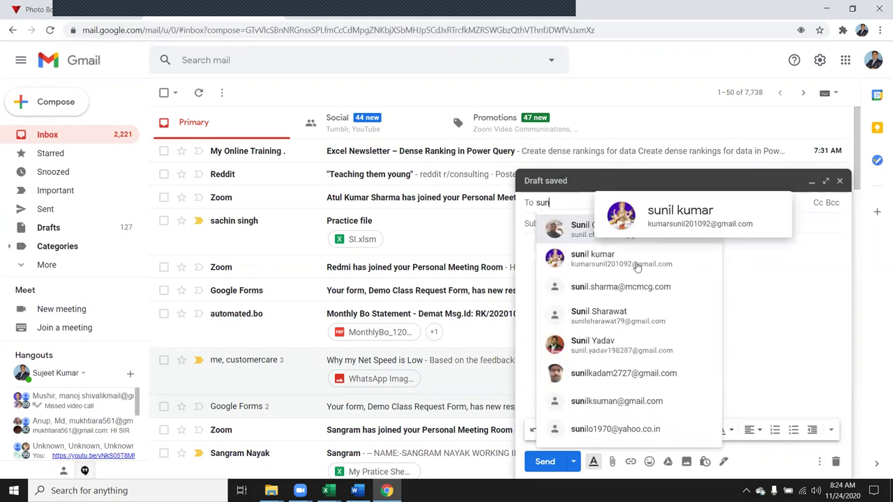
key(BackSpace)
key(BackSpace)
key(BackSpace)
text(bis)
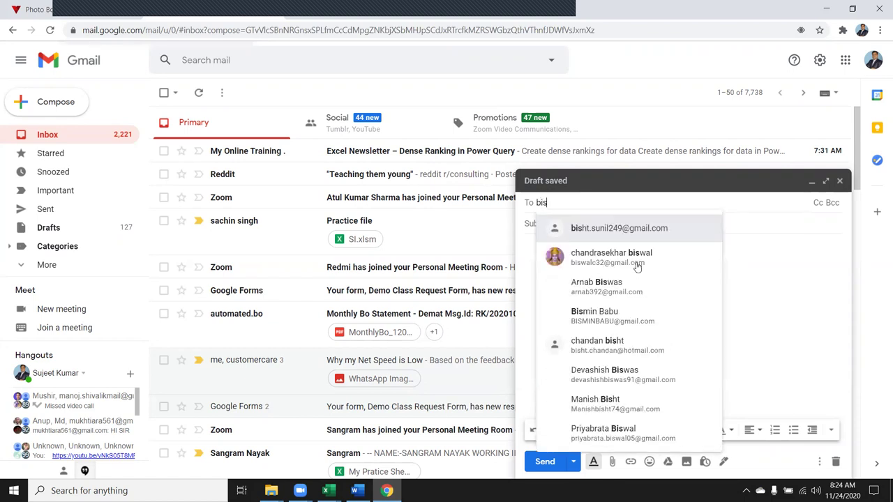
text(t)
key(BackSpace)
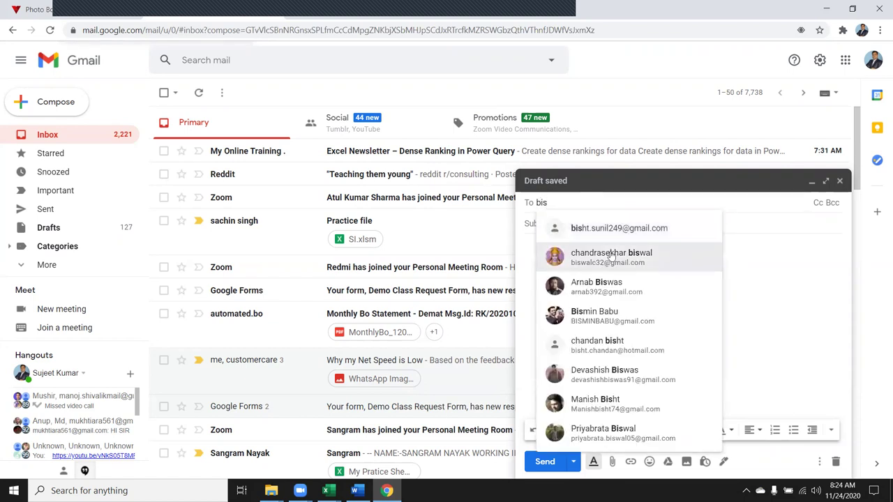
Add four suggested contacts as recipients and enter the subject Q File
click(611, 232)
text(rs)
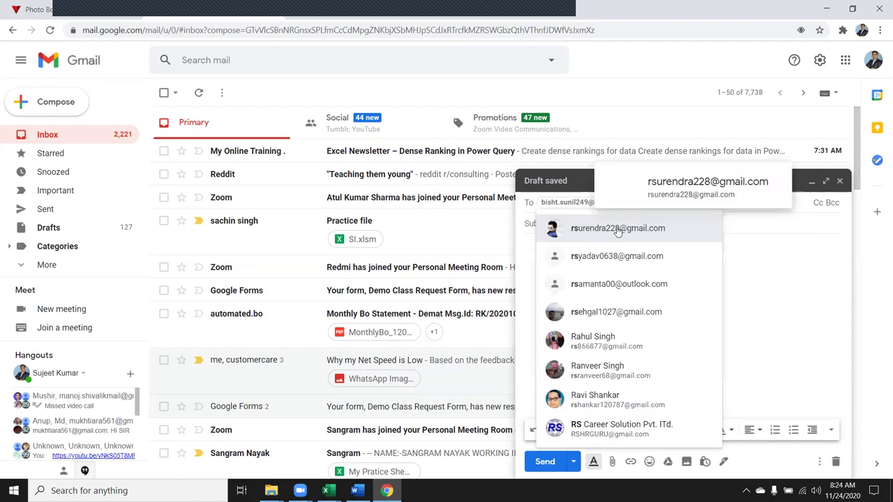
click(617, 229)
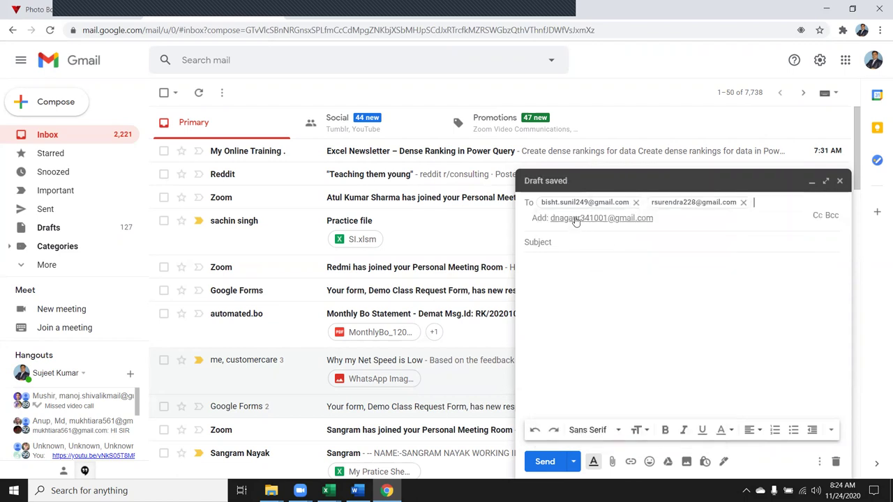
click(576, 219)
click(588, 233)
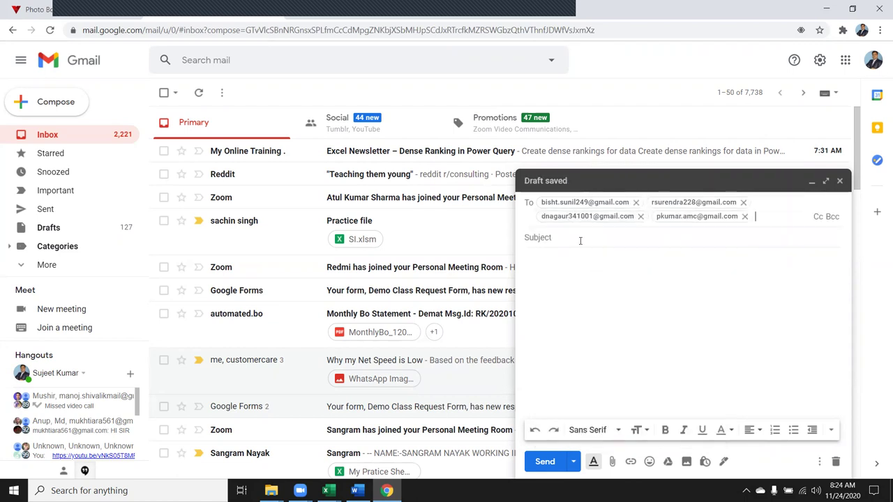
click(579, 240)
text(Q File)
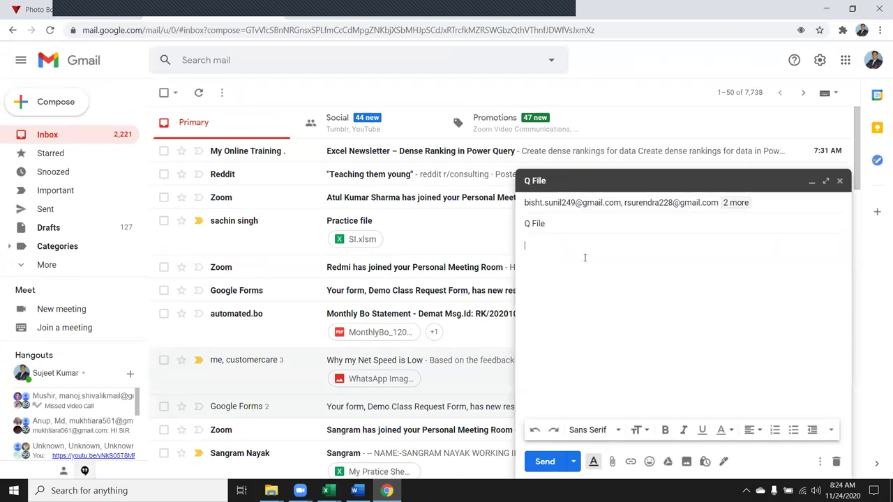
Attach the Sumif_Project question workbook from the Desktop and send the email
click(617, 465)
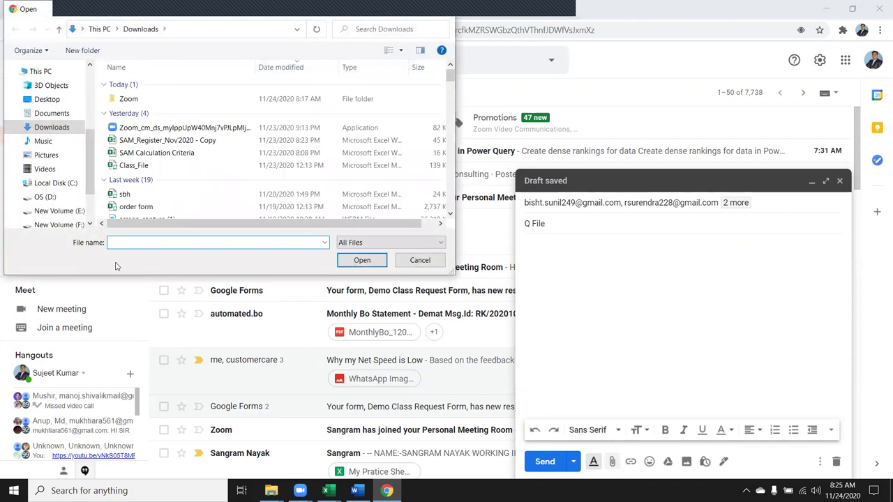
click(62, 103)
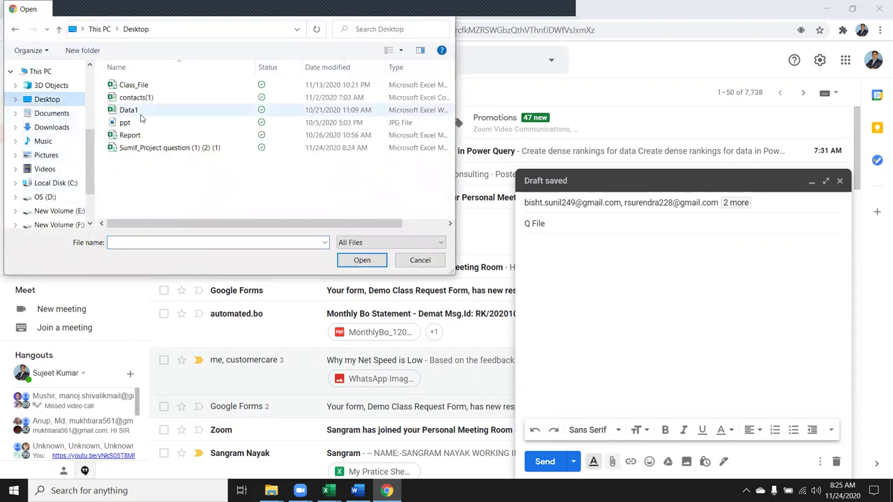
double_click(143, 148)
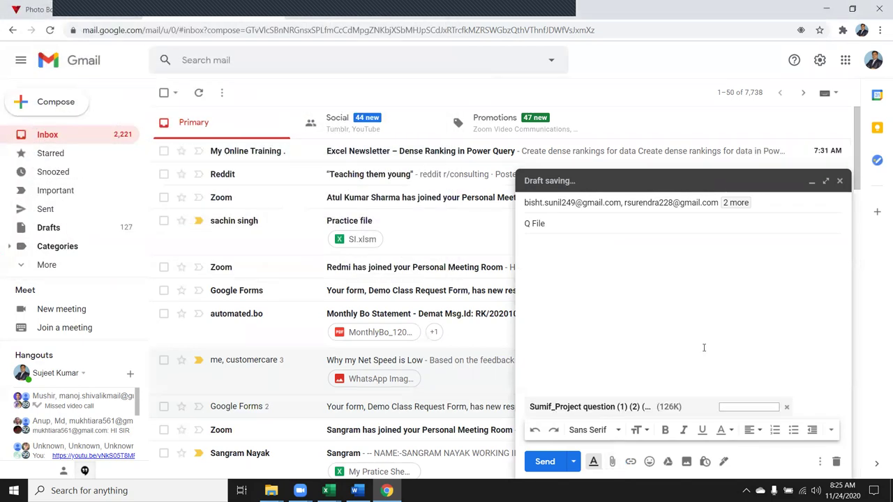
click(556, 471)
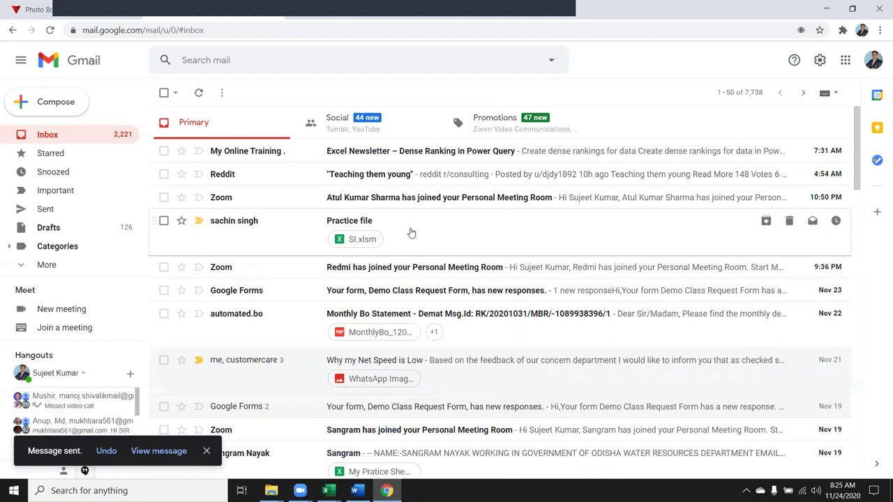
Move the top three inbox conversations to Trash and minimise Chrome to the desktop
click(163, 198)
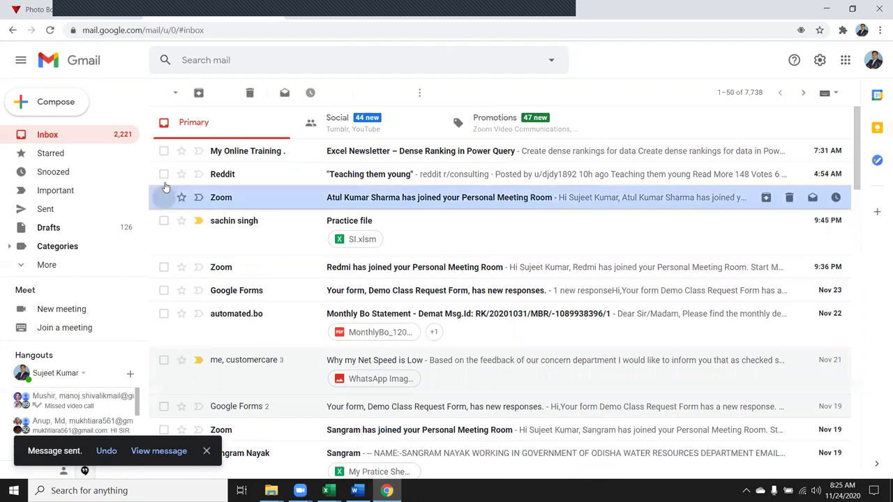
click(164, 173)
click(163, 150)
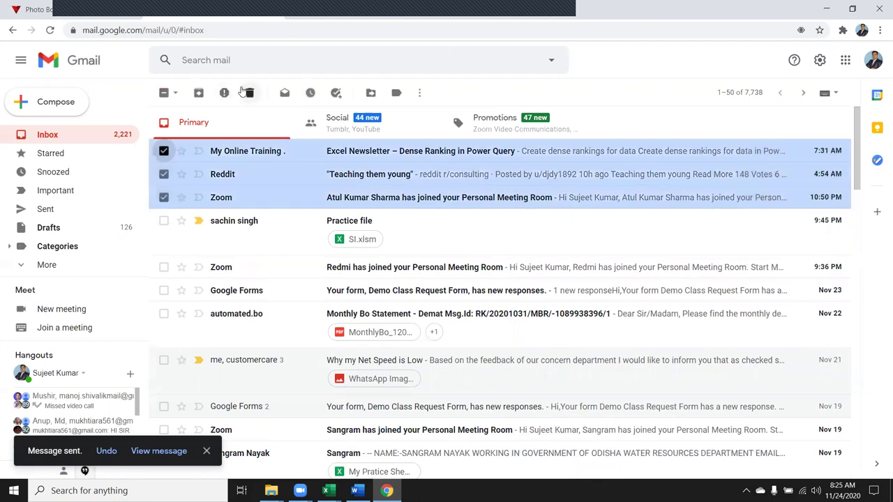
click(249, 93)
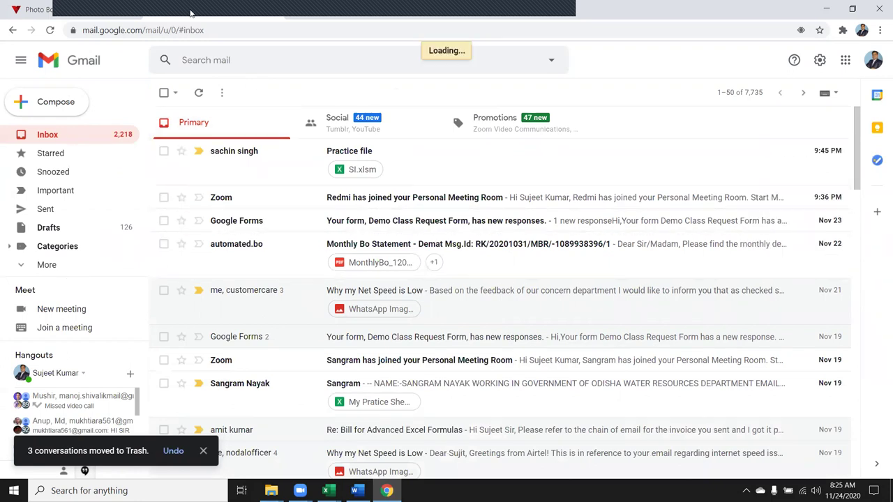
key(super+d)
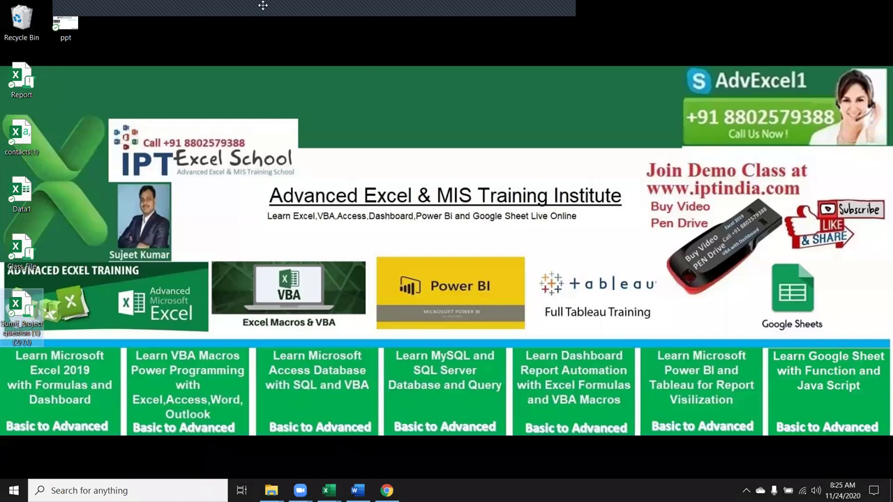